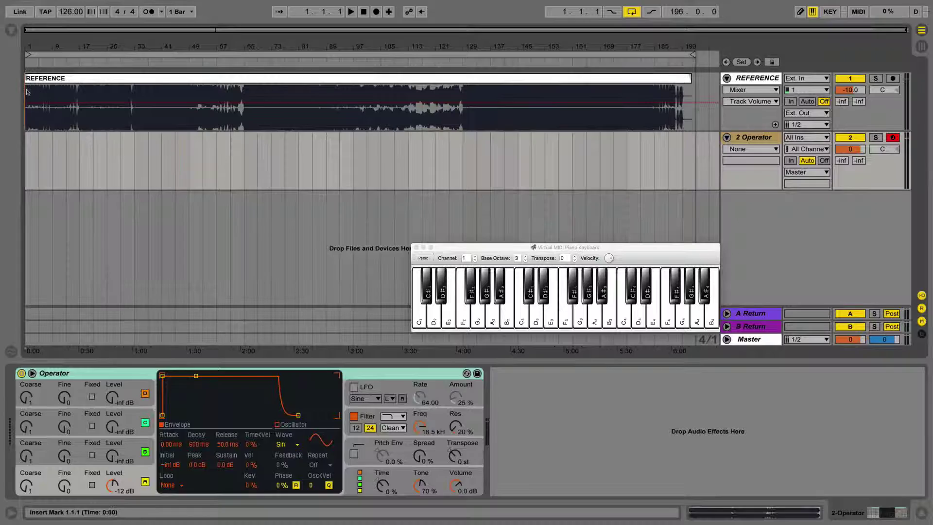
Start playback of the REFERENCE clip and add the Spectrum audio effect to its track
{"action": "left_click", "coordinate": [44, 79]}
{"action": "key", "text": "space"}
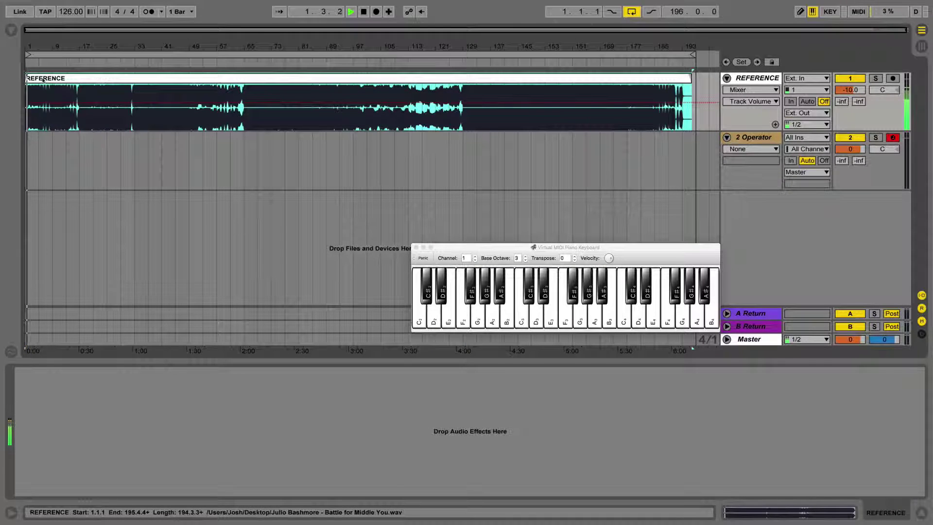
{"action": "key", "text": "super+alt+b"}
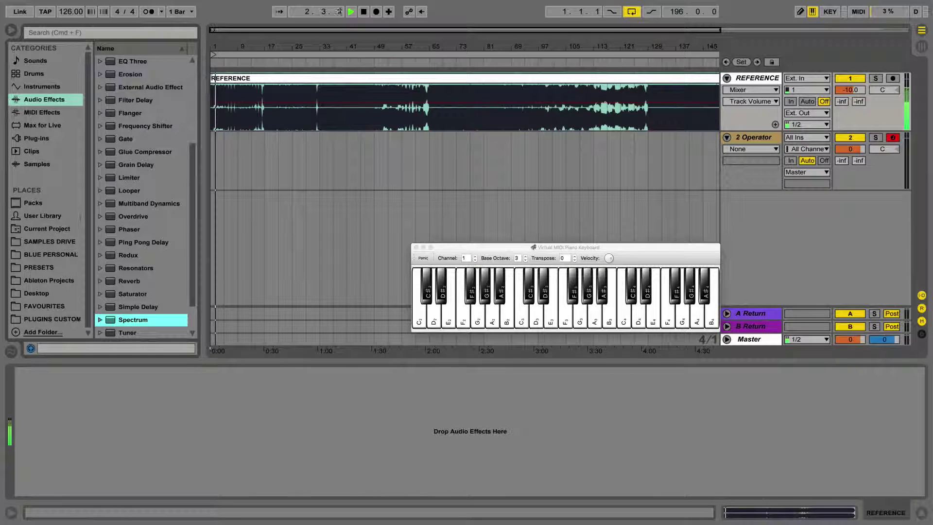
{"action": "key", "text": "Return"}
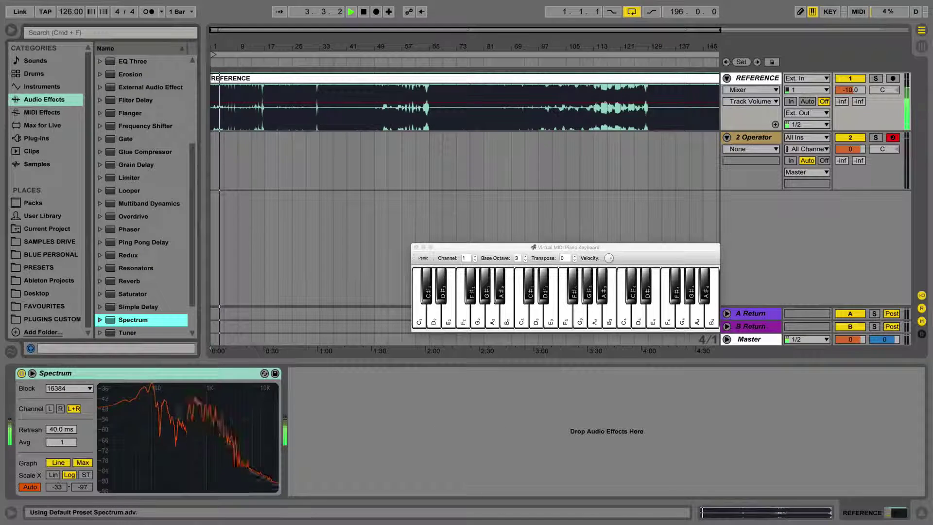
Keep Spectrum's block size at 16384, set its refresh to 141 ms and enlarge the graph to read the low frequencies
{"action": "left_click", "coordinate": [66, 389]}
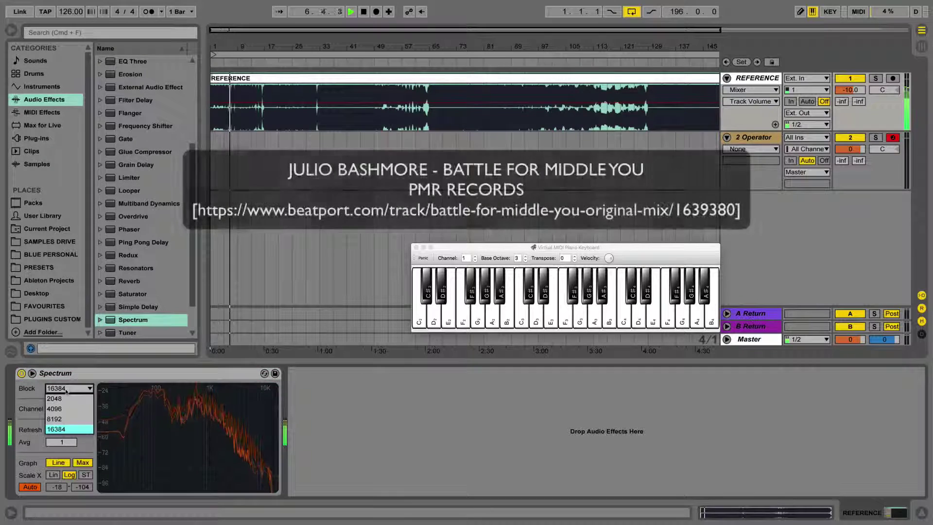
{"action": "left_click", "coordinate": [50, 430]}
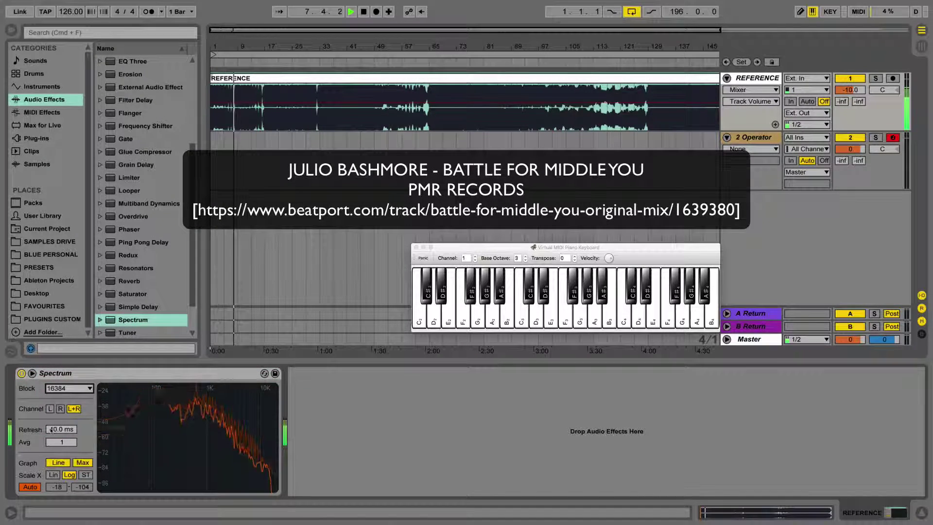
{"action": "left_click_drag", "start_coordinate": [51, 429], "coordinate": [50, 408]}
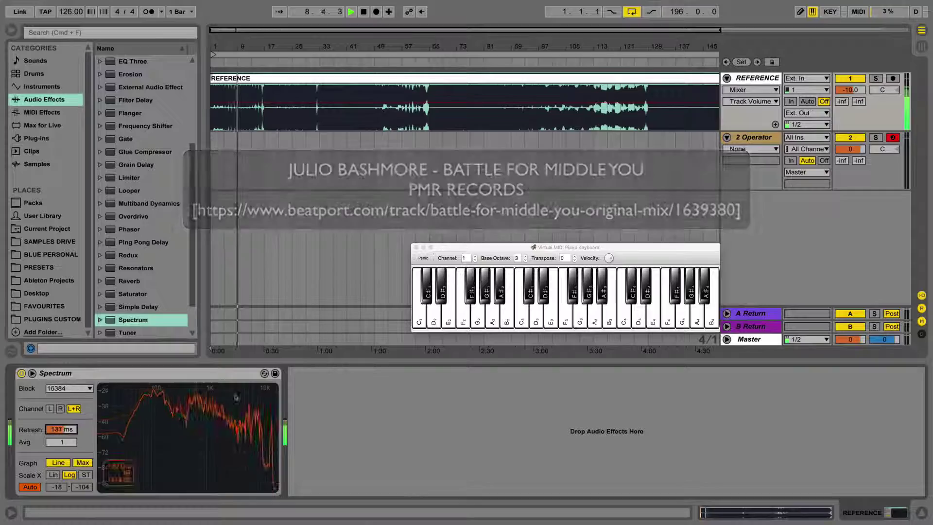
{"action": "double_click", "coordinate": [237, 398]}
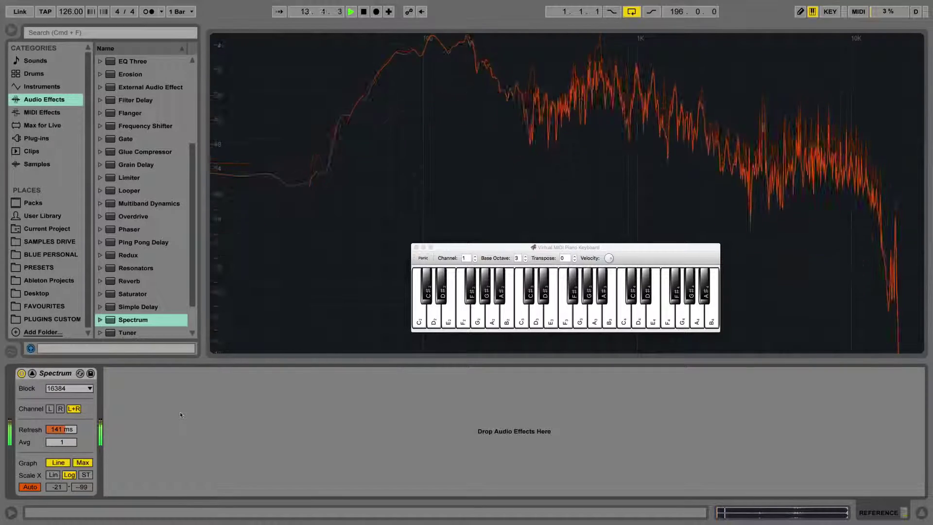
{"action": "mouse_move", "coordinate": [223, 336]}
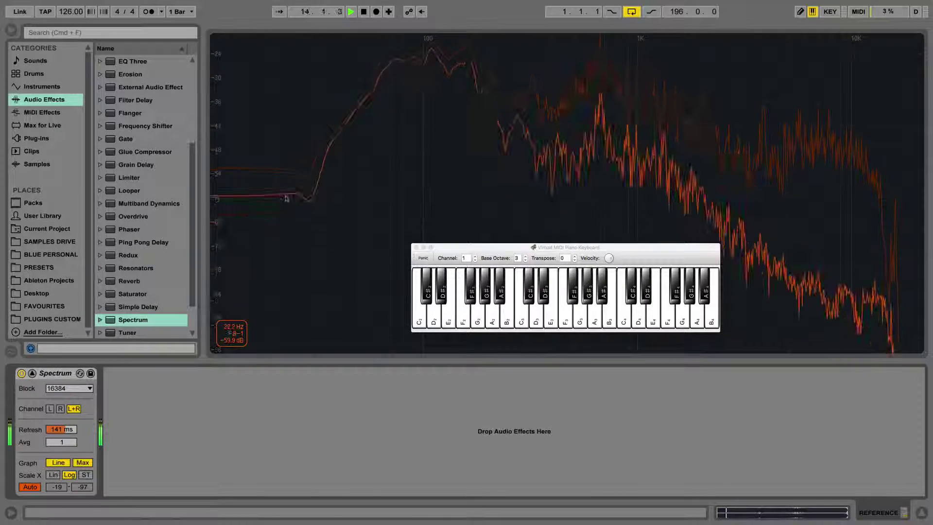
Add the Voxengo SPAN plug-in after Spectrum and choose its Lo-Freq Inspection factory preset
{"action": "left_click", "coordinate": [37, 138]}
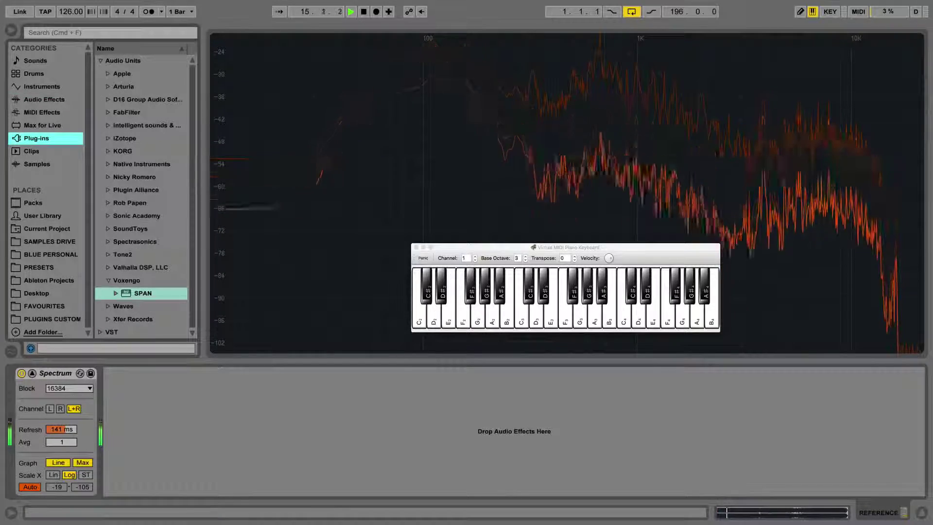
{"action": "left_click_drag", "start_coordinate": [143, 294], "coordinate": [144, 409]}
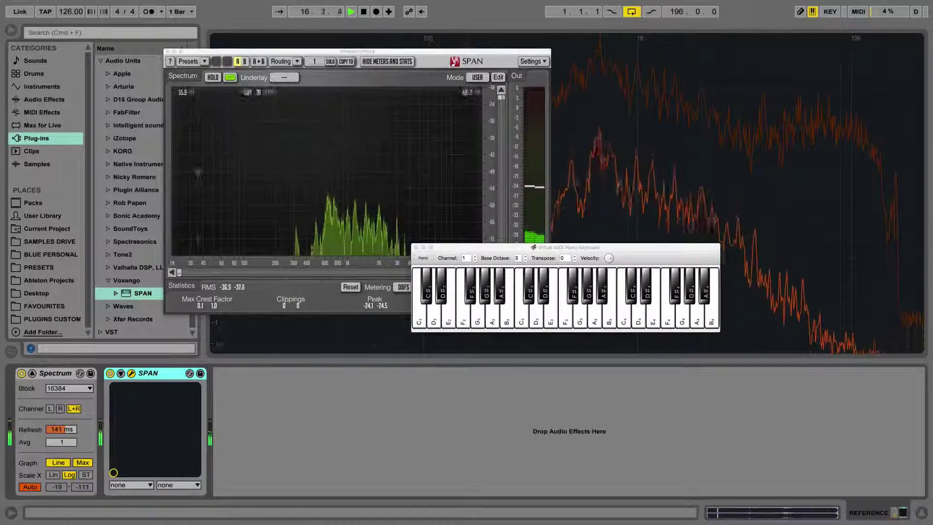
{"action": "left_click", "coordinate": [205, 61]}
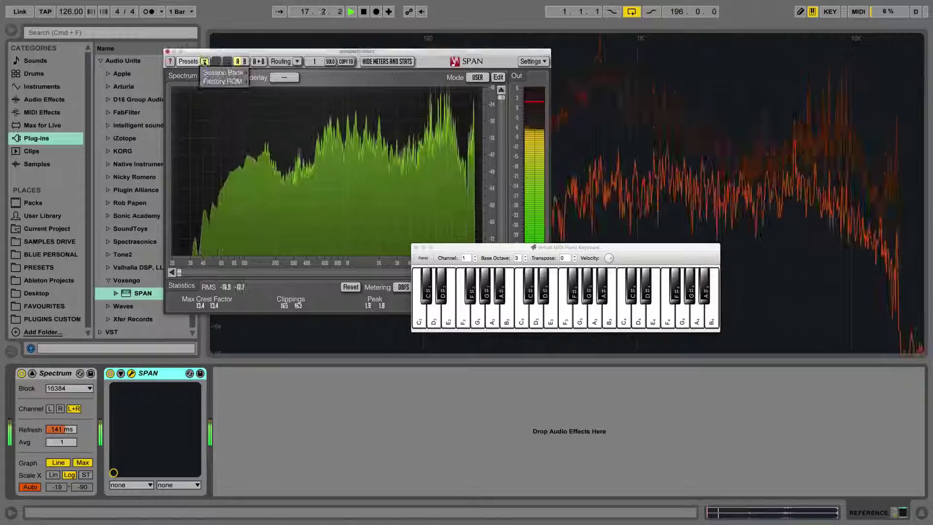
{"action": "mouse_move", "coordinate": [213, 82]}
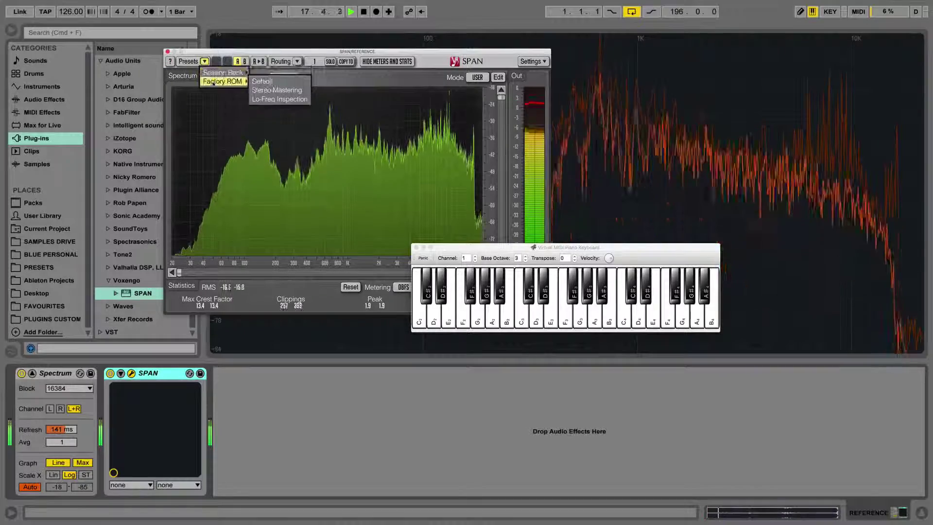
{"action": "left_click", "coordinate": [280, 100]}
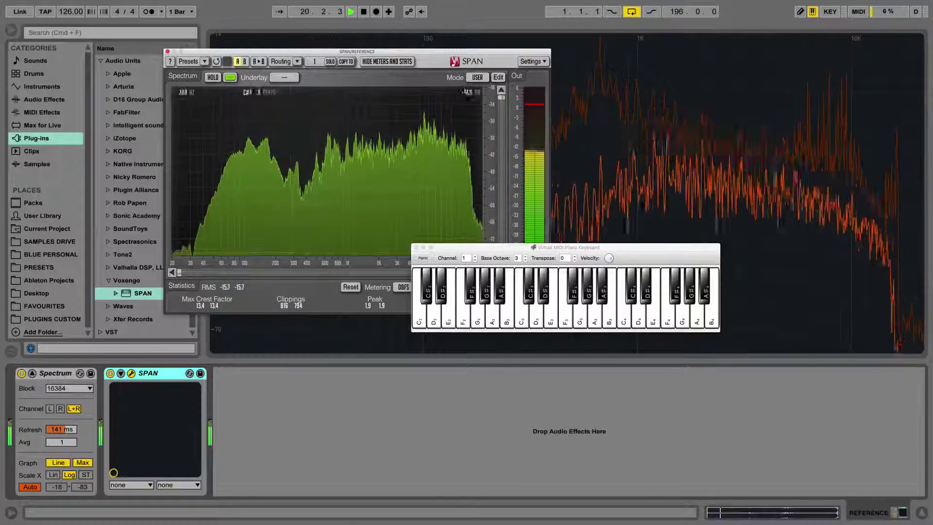
Return Spectrum's graph to the device view, move the SPAN window aside and zoom SPAN's frequency range into the lows and mids
{"action": "double_click", "coordinate": [722, 111]}
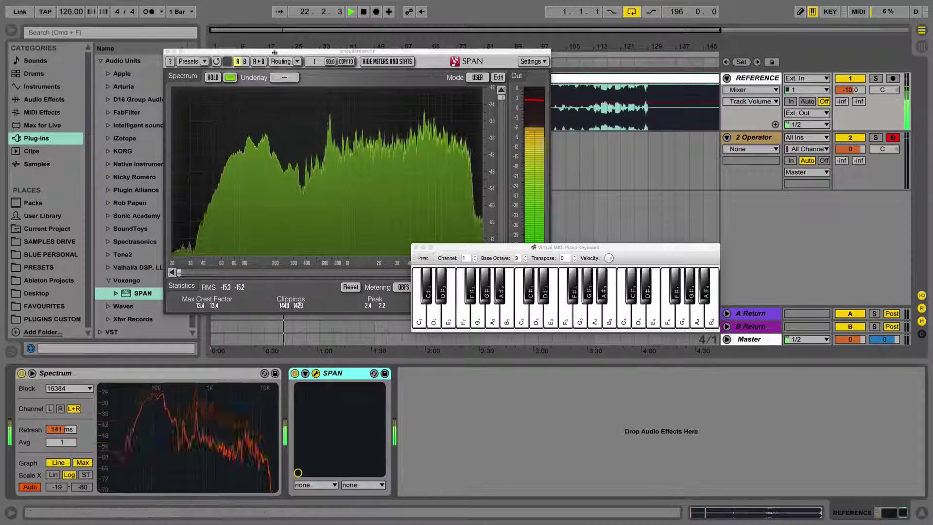
{"action": "left_click_drag", "start_coordinate": [270, 52], "coordinate": [160, 71]}
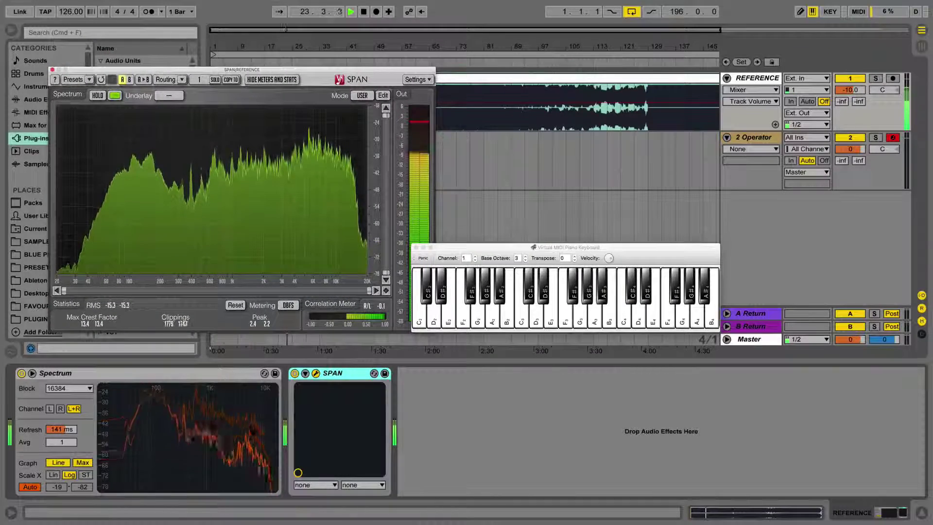
{"action": "key", "text": "super+alt+b"}
{"action": "left_click_drag", "start_coordinate": [369, 290], "coordinate": [290, 290]}
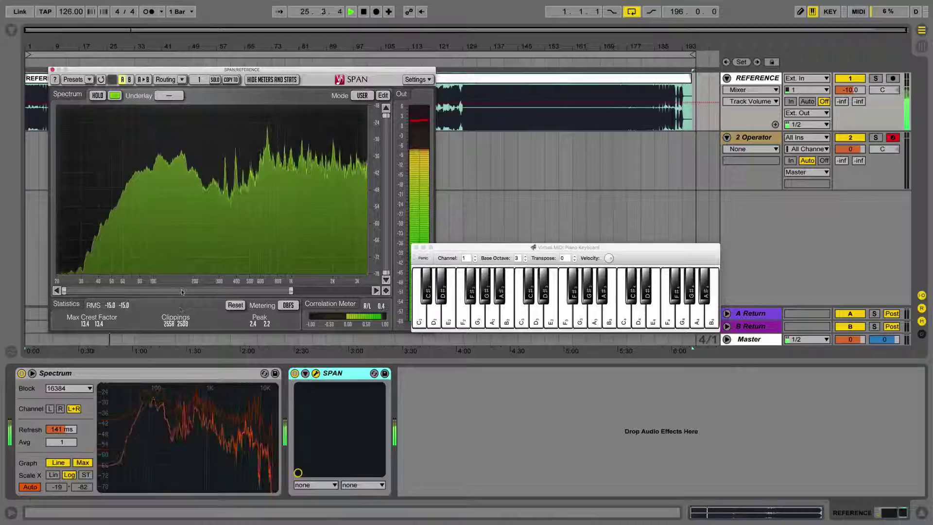
{"action": "left_click_drag", "start_coordinate": [182, 292], "coordinate": [206, 291]}
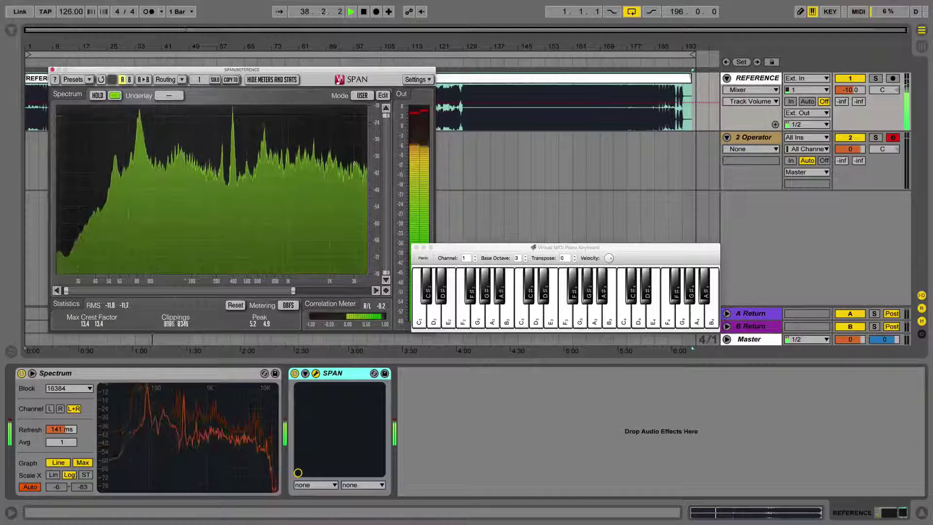
Compare SPAN's Average and Slower spectrum modes, and finish on High Res
{"action": "left_click", "coordinate": [358, 95]}
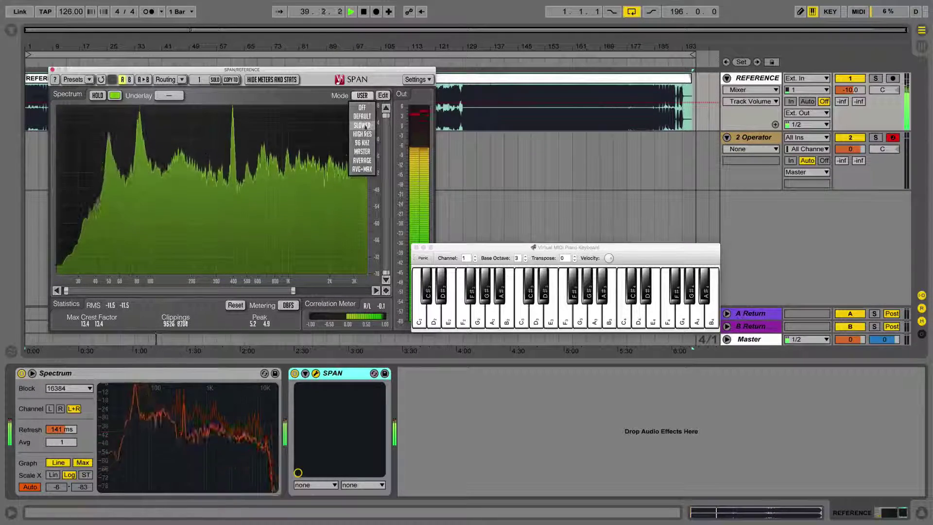
{"action": "left_click", "coordinate": [362, 160]}
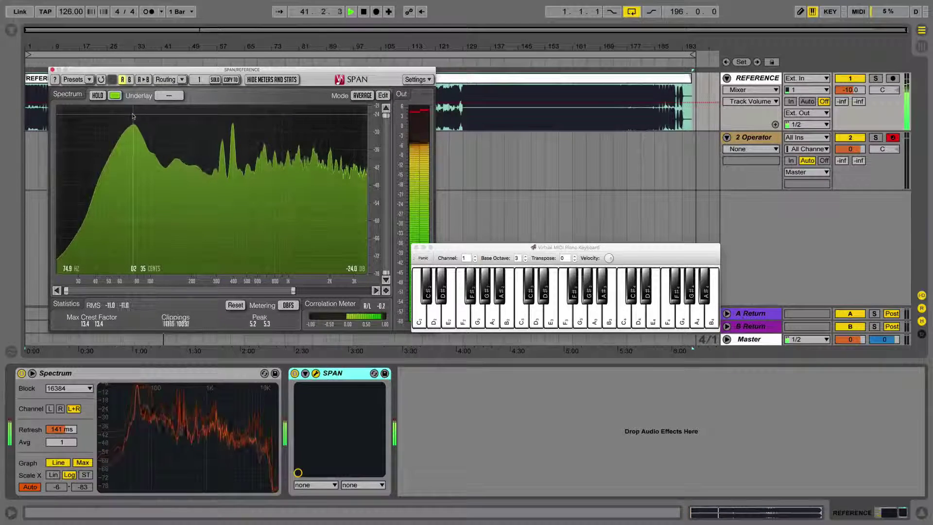
{"action": "left_click", "coordinate": [363, 96]}
{"action": "left_click", "coordinate": [362, 125]}
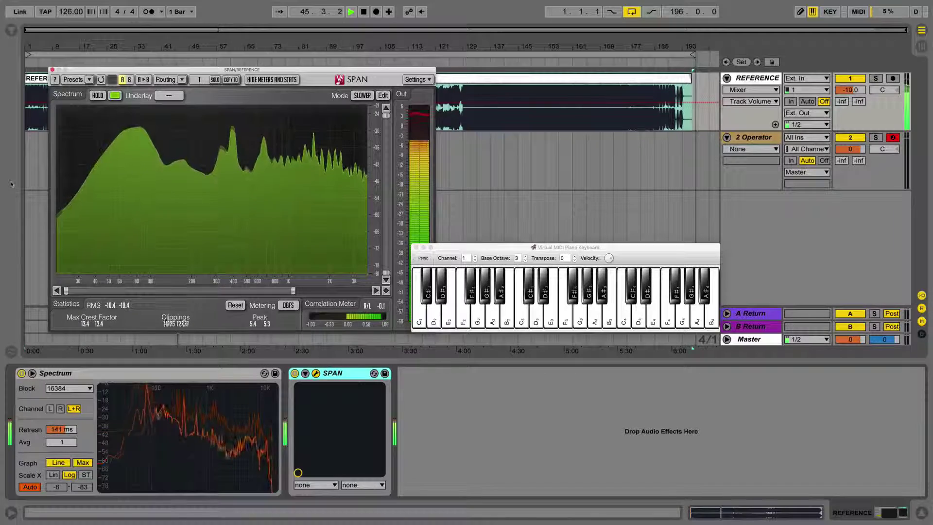
{"action": "left_click", "coordinate": [362, 95]}
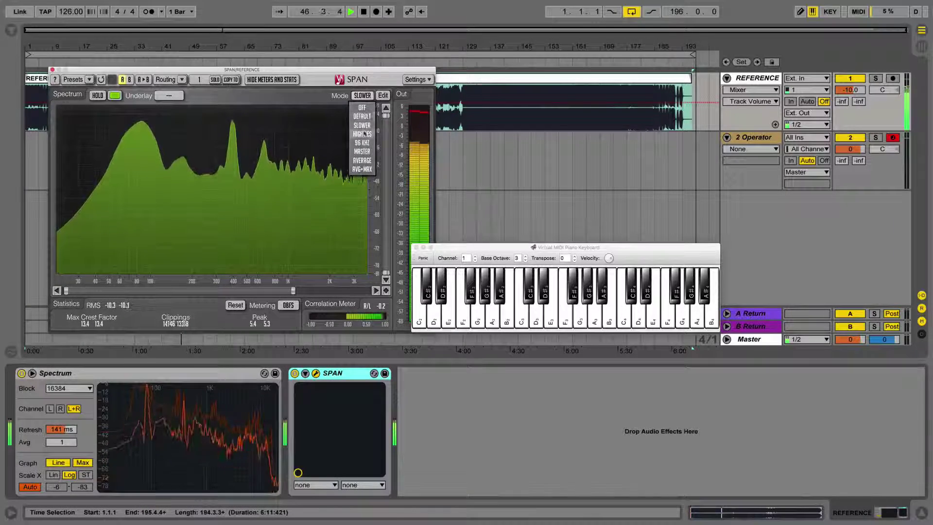
{"action": "left_click", "coordinate": [363, 134]}
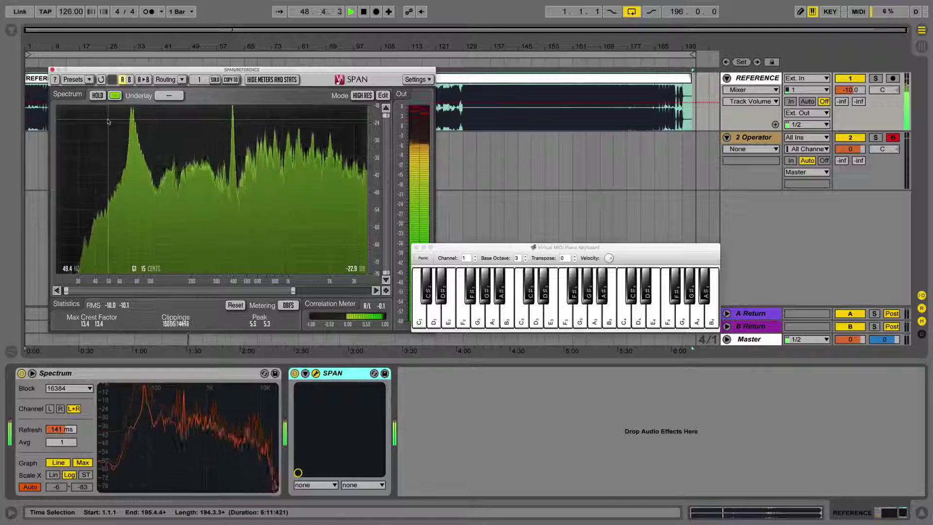
Stop playback and remove both SPAN and Spectrum from the REFERENCE track
{"action": "key", "text": "space"}
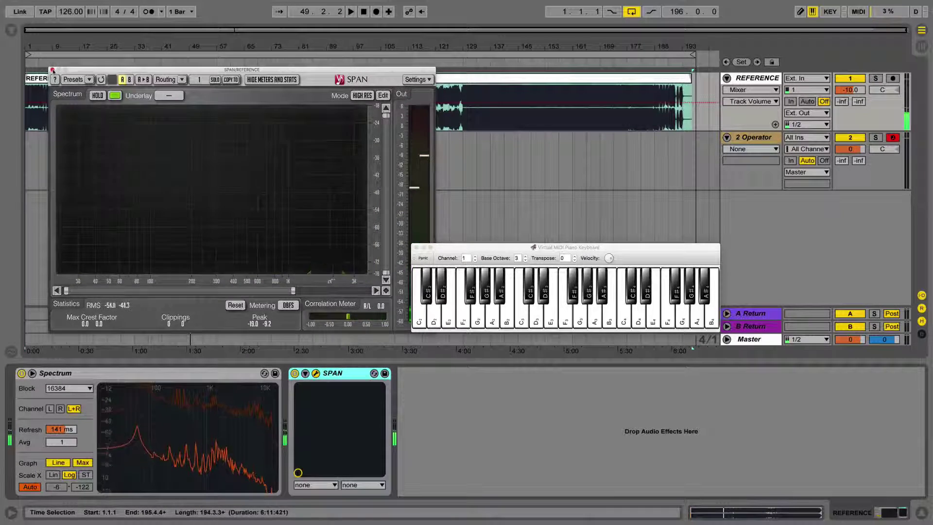
{"action": "left_click", "coordinate": [53, 70]}
{"action": "left_click", "coordinate": [338, 376]}
{"action": "key", "text": "Delete"}
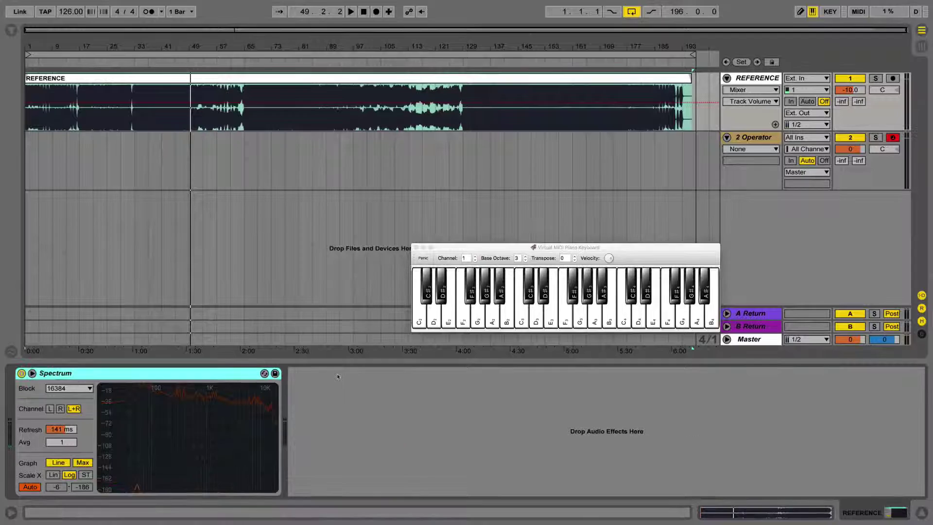
{"action": "key", "text": "Delete"}
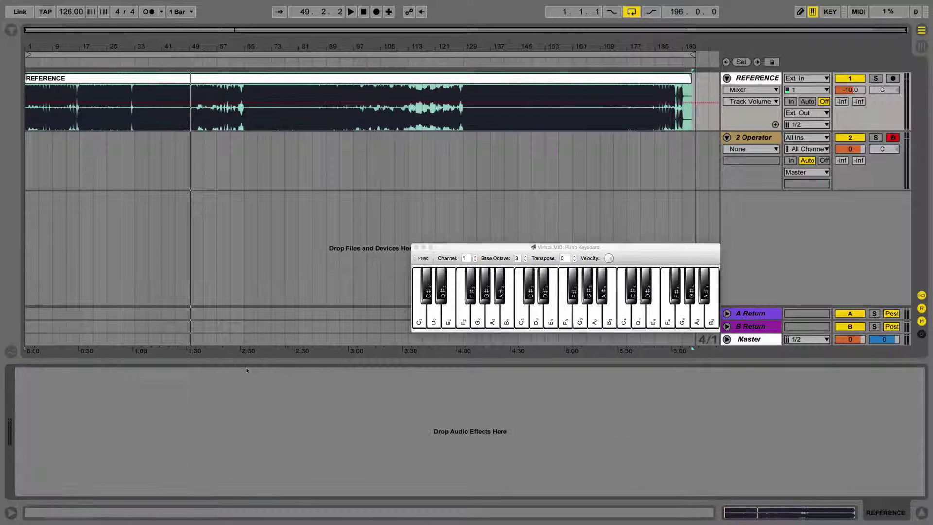
Loop bars 33 to 49 and play that section to match Operator notes against the reference by ear
{"action": "left_click", "coordinate": [143, 135]}
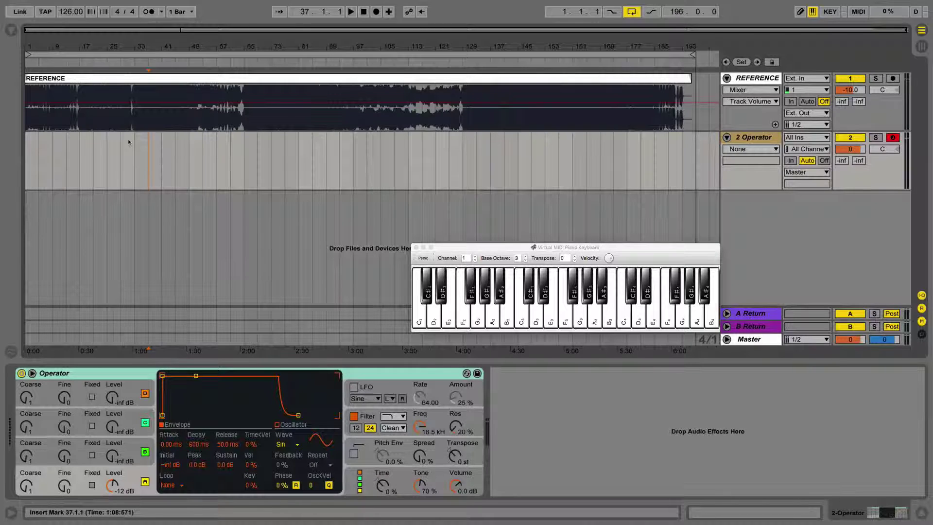
{"action": "left_click_drag", "start_coordinate": [131, 142], "coordinate": [187, 137]}
{"action": "key", "text": "super+l"}
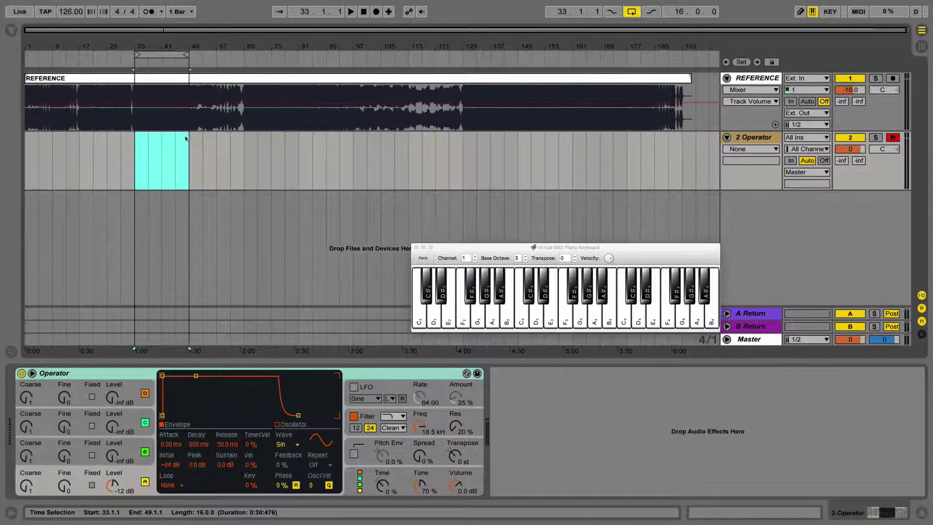
{"action": "key", "text": "space"}
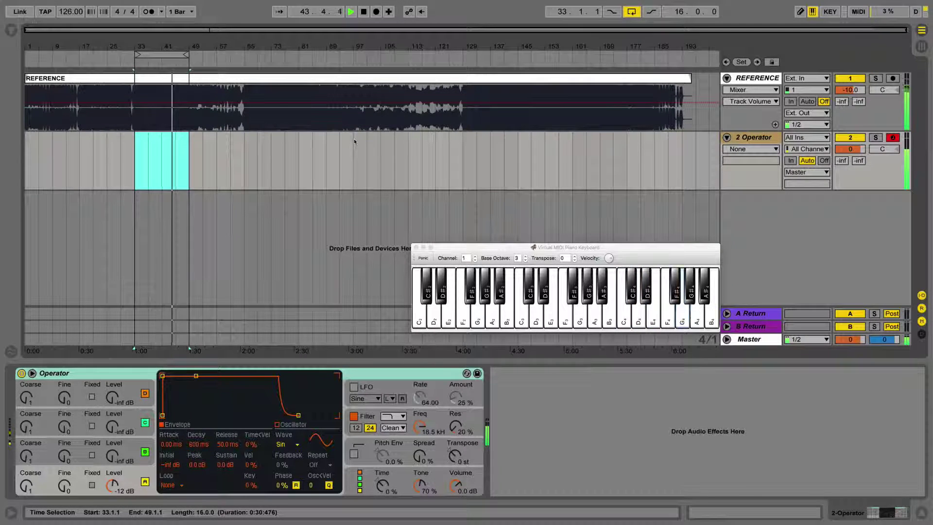
{"action": "key", "text": "space"}
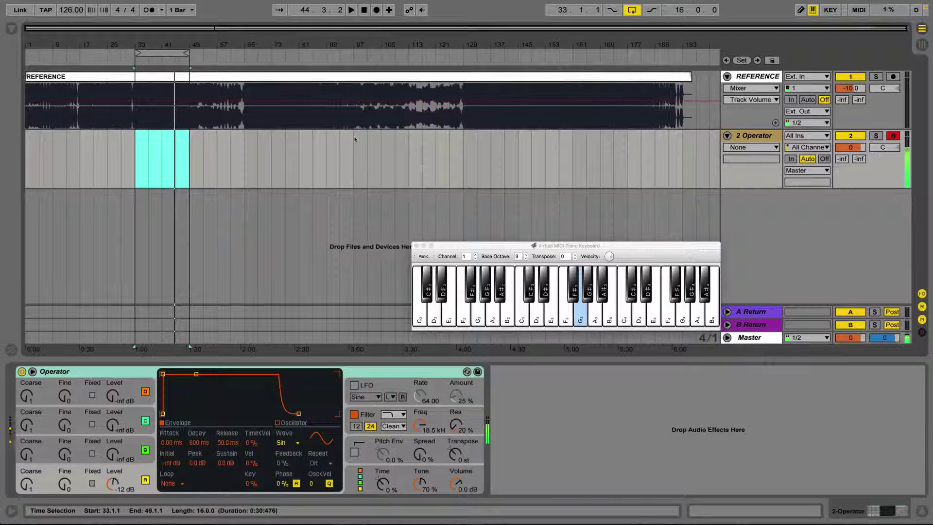
Play the G major scale upward from G3 with the Operator instrument
{"action": "key", "text": "n"}
{"action": "key", "text": "m"}
{"action": "key", "text": "comma"}
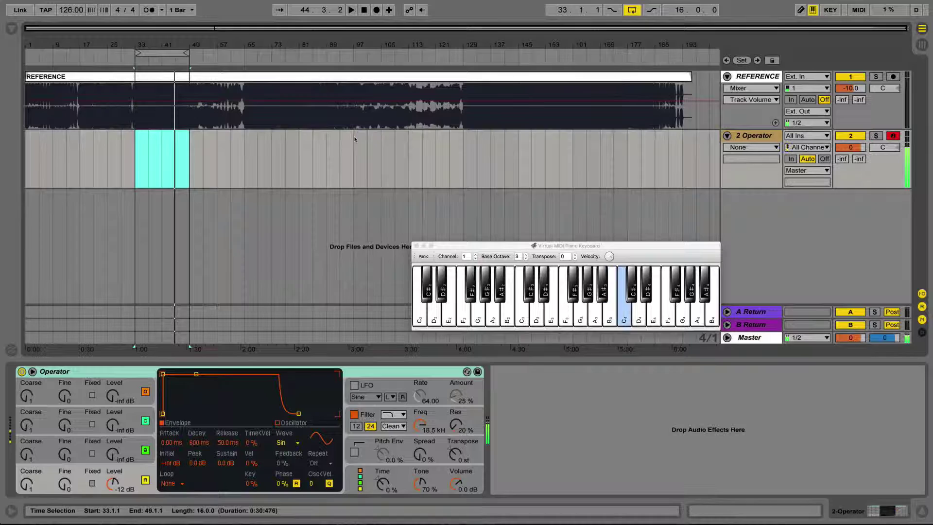
{"action": "key", "text": "period"}
{"action": "key", "text": "slash"}
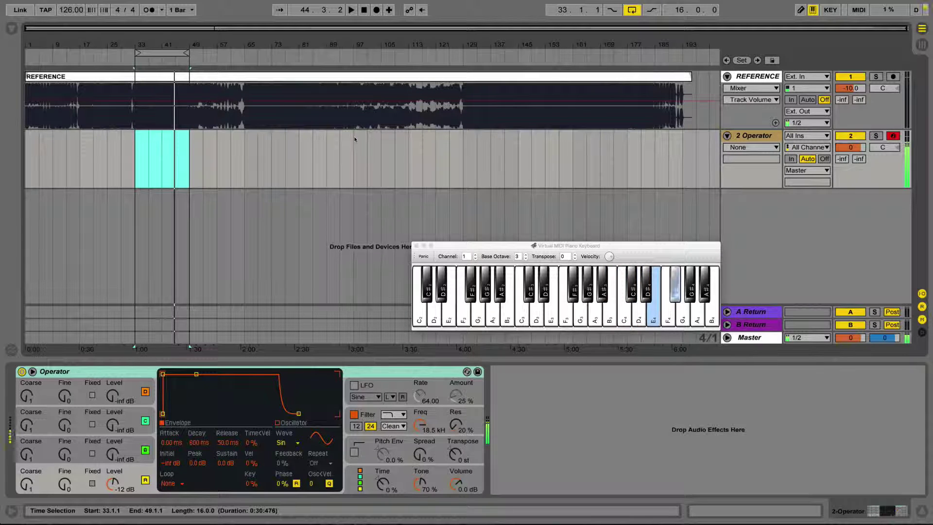
{"action": "key", "text": "t"}
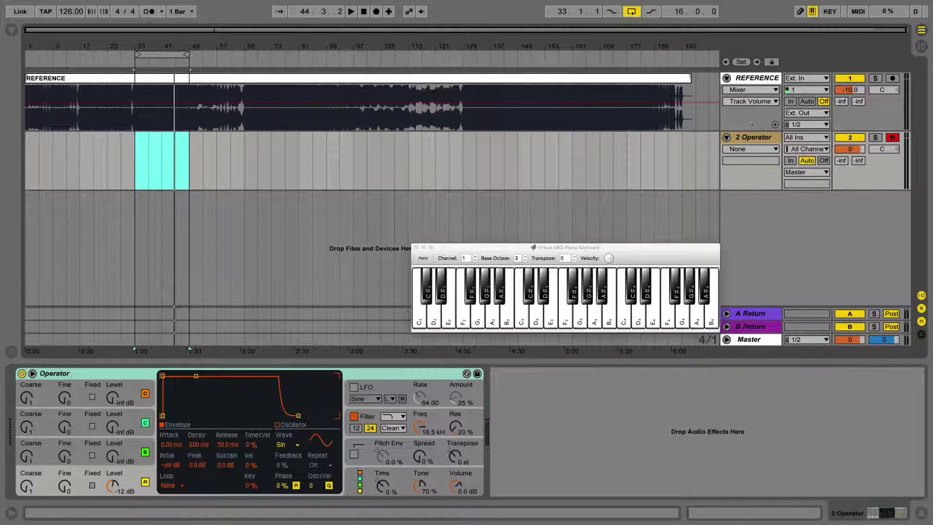
Delete the REFERENCE track from the arrangement
{"action": "left_click", "coordinate": [750, 80]}
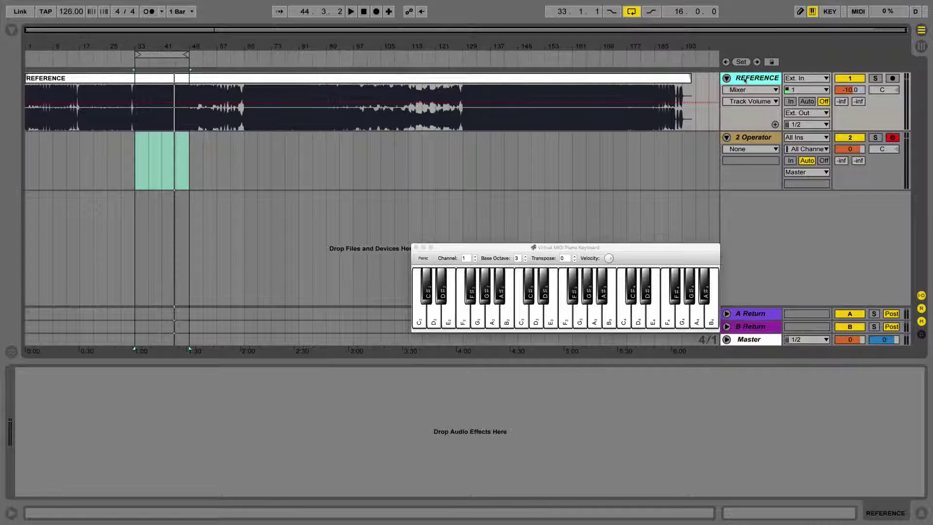
{"action": "key", "text": "Delete"}
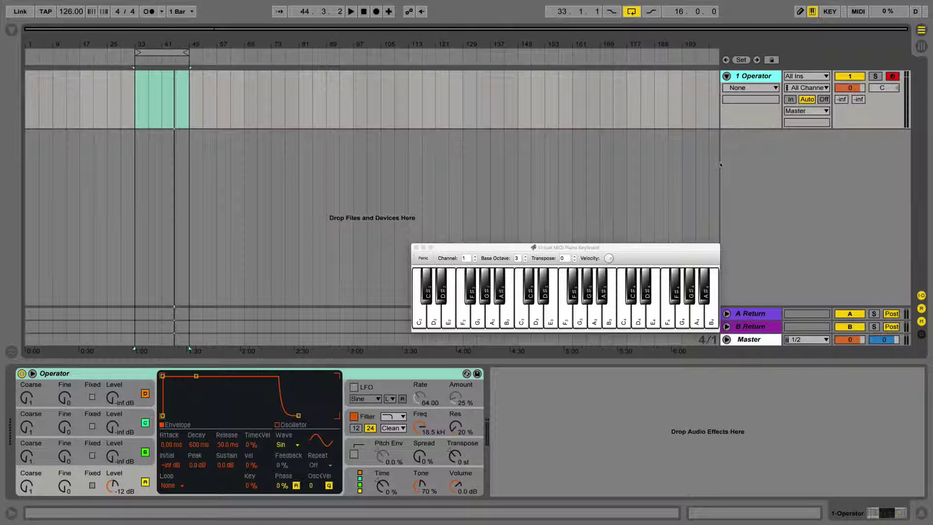
{"action": "right_click", "coordinate": [668, 155]}
{"action": "left_click", "coordinate": [644, 162]}
{"action": "right_click", "coordinate": [635, 156]}
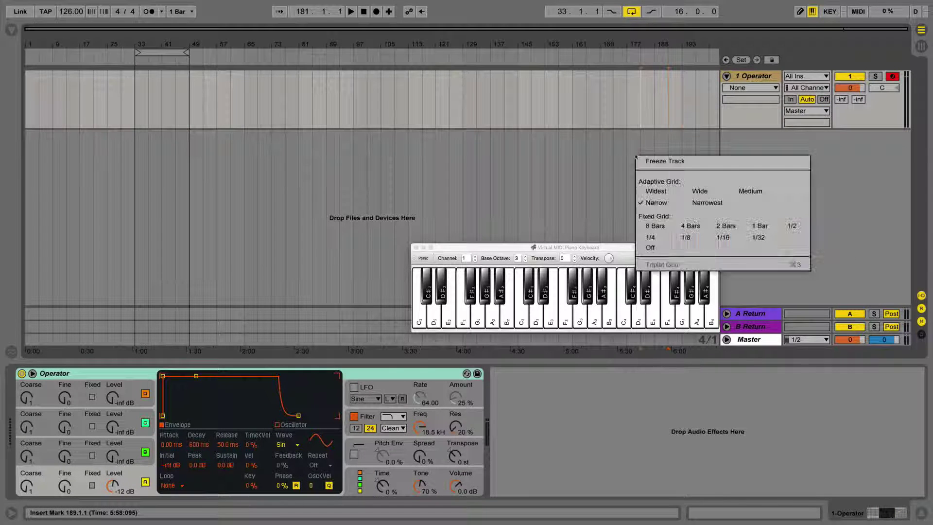
{"action": "left_click", "coordinate": [608, 152]}
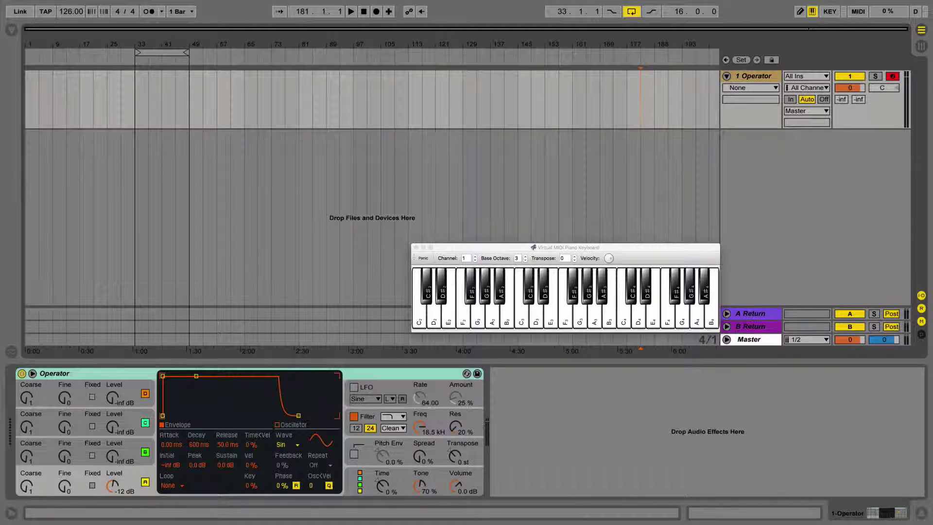
Insert a new MIDI track below the Operator track and show the browser
{"action": "left_click", "coordinate": [56, 0]}
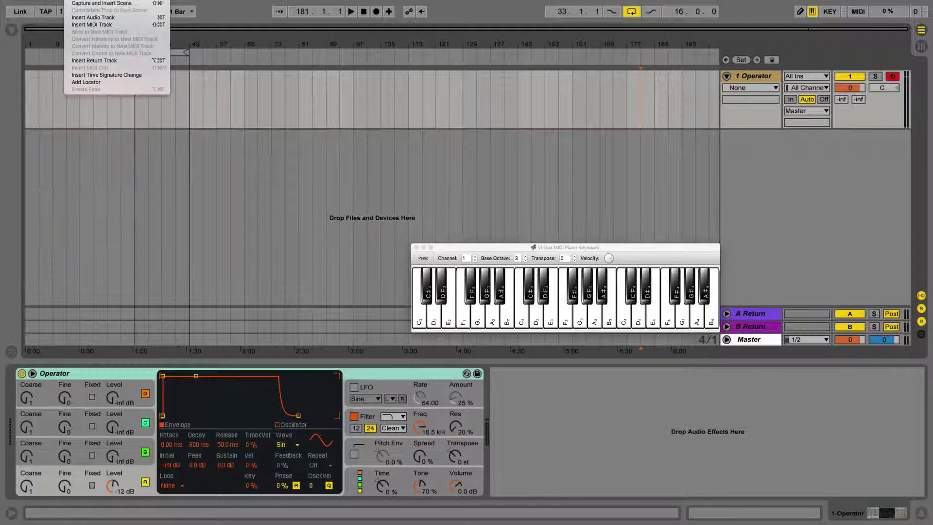
{"action": "left_click", "coordinate": [92, 24]}
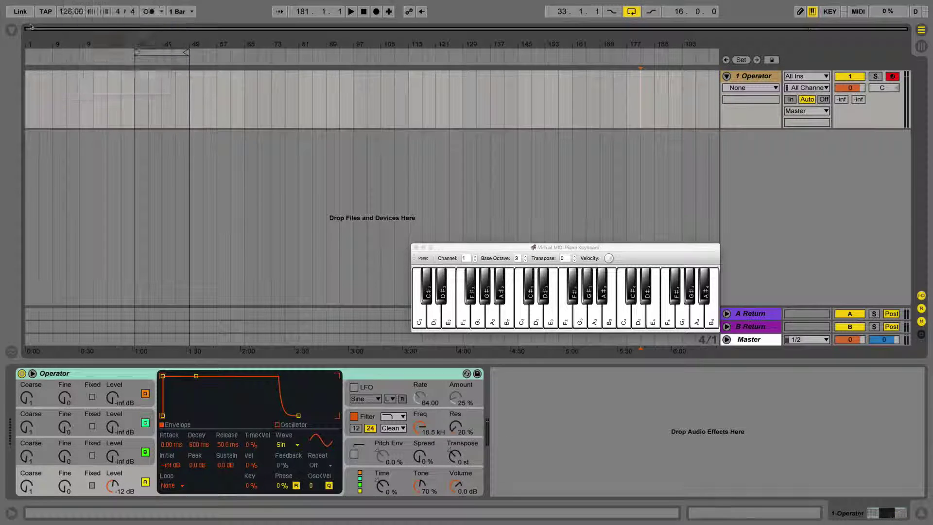
{"action": "key", "text": "super+alt+b"}
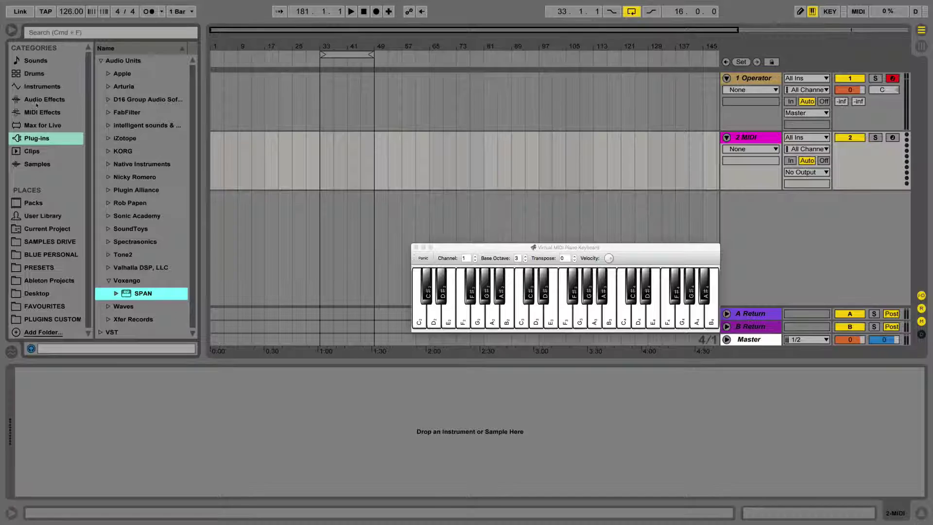
Load Sonic Academy's Kick 2 plug-in on the new MIDI track, audition the kick with C4, and close the plug-in window
{"action": "left_click", "coordinate": [33, 140]}
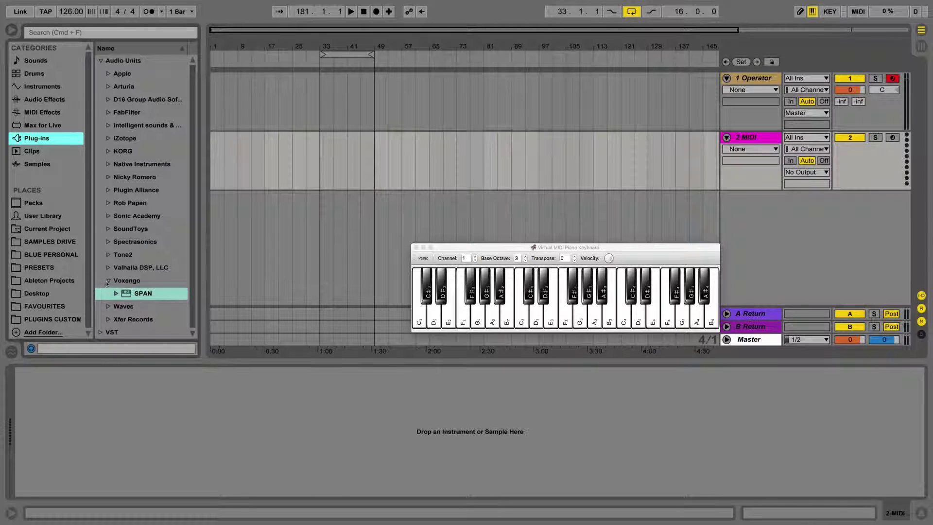
{"action": "left_click", "coordinate": [107, 282]}
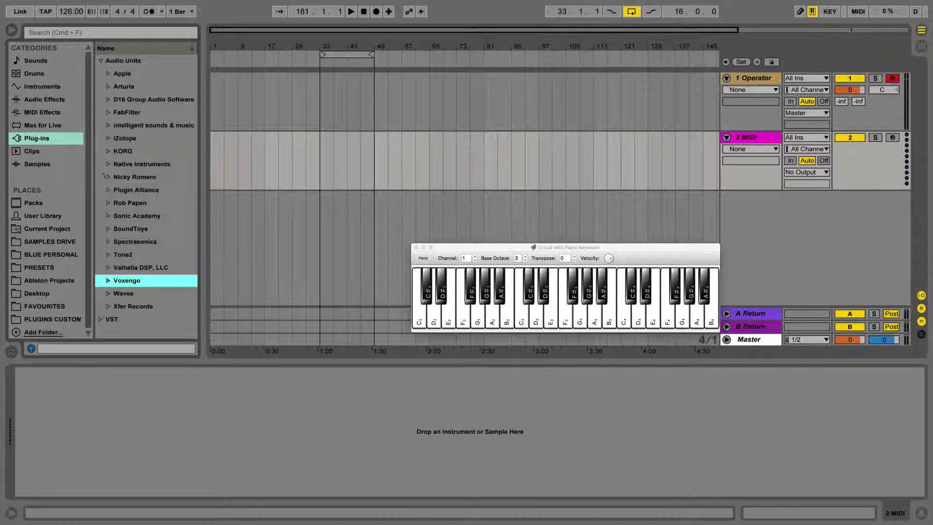
{"action": "left_click", "coordinate": [104, 217]}
{"action": "left_click", "coordinate": [108, 216]}
{"action": "left_click_drag", "start_coordinate": [141, 230], "coordinate": [469, 159]}
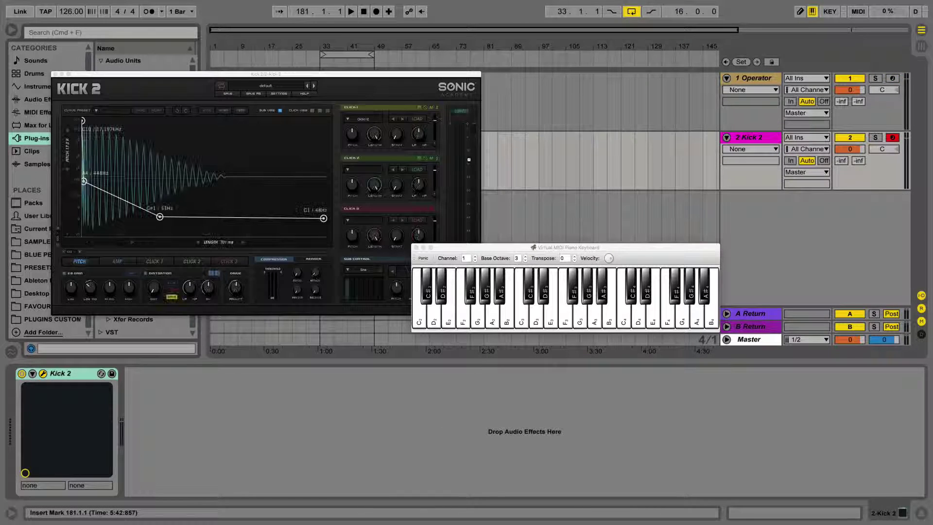
{"action": "key", "text": "a"}
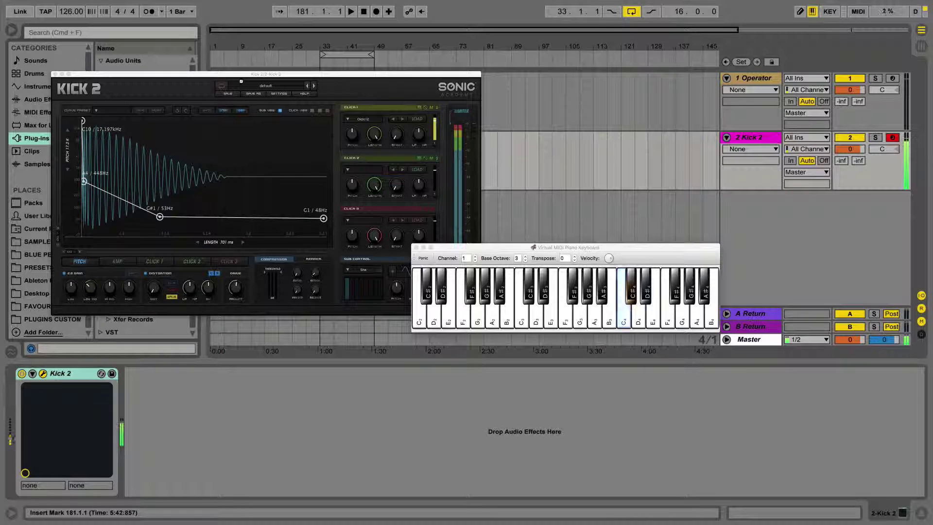
{"action": "left_click", "coordinate": [55, 75]}
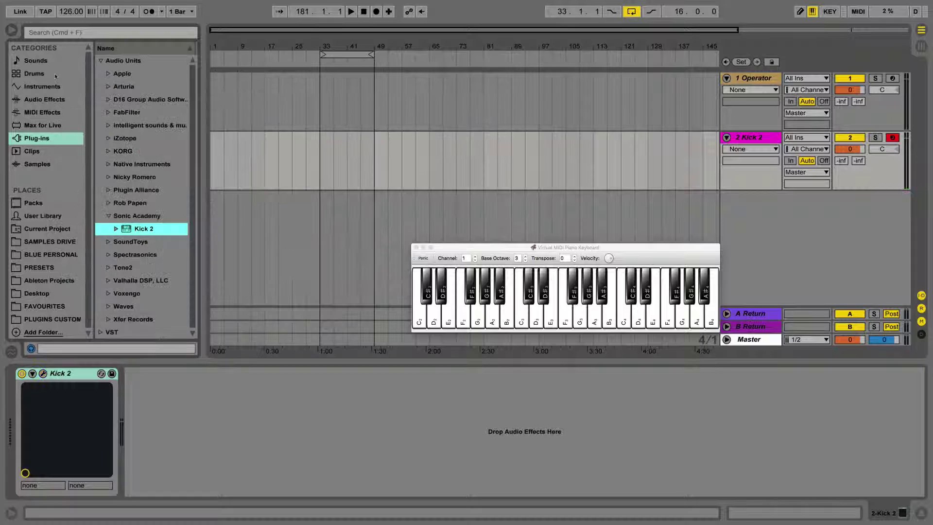
Create a MIDI clip over bars 33 to 49 on the Kick 2 track and place a one-beat C3 note at its start
{"action": "left_click_drag", "start_coordinate": [317, 158], "coordinate": [373, 162]}
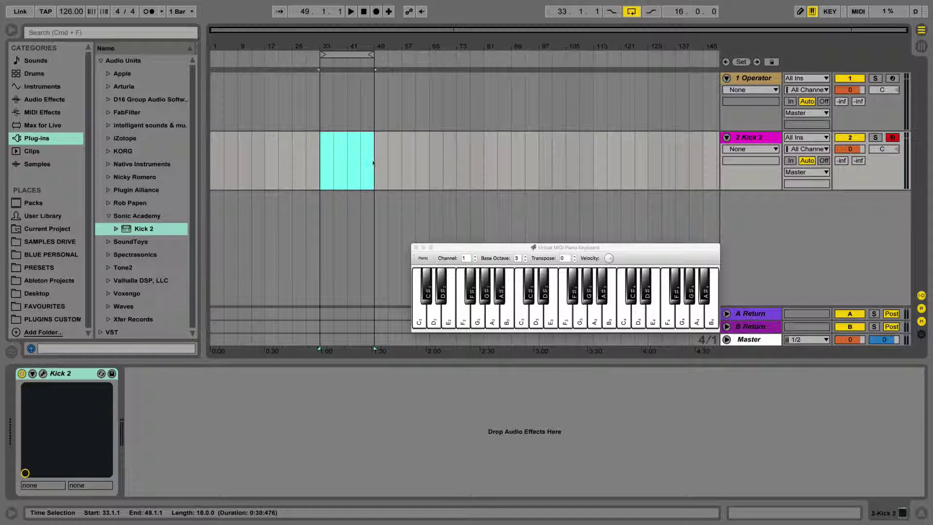
{"action": "key", "text": "super+shift+m"}
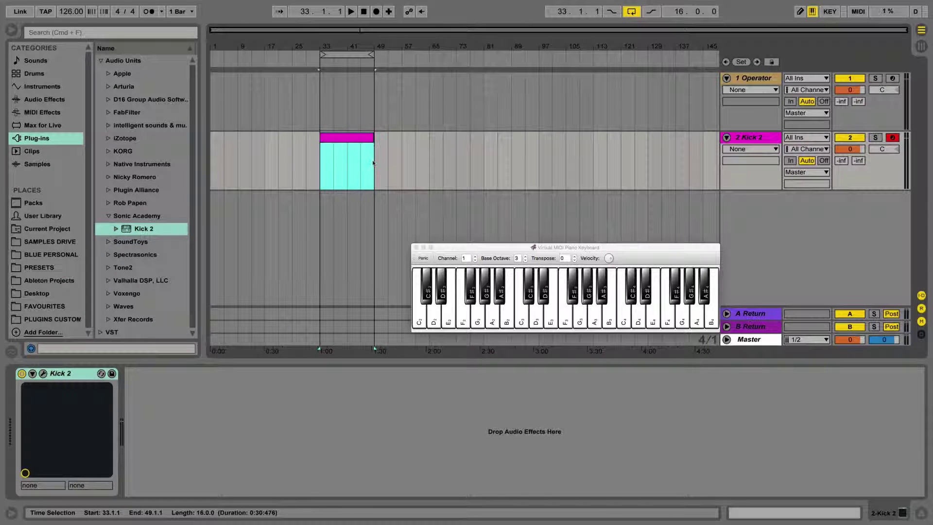
{"action": "double_click", "coordinate": [374, 161]}
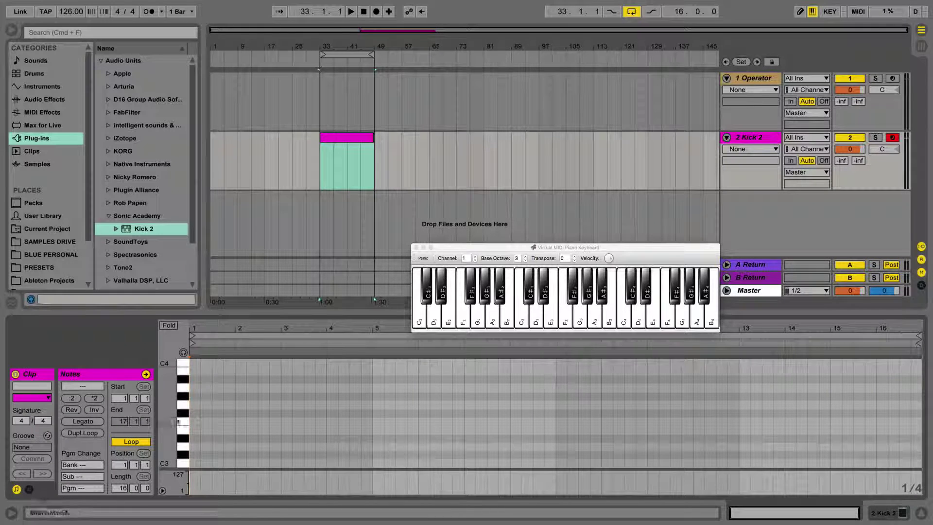
{"action": "mouse_move", "coordinate": [168, 428]}
{"action": "left_mouse_down"}
{"action": "mouse_move", "coordinate": [167, 410]}
{"action": "mouse_move", "coordinate": [239, 434]}
{"action": "mouse_move", "coordinate": [200, 436]}
{"action": "left_mouse_up"}
{"action": "key", "text": "space"}
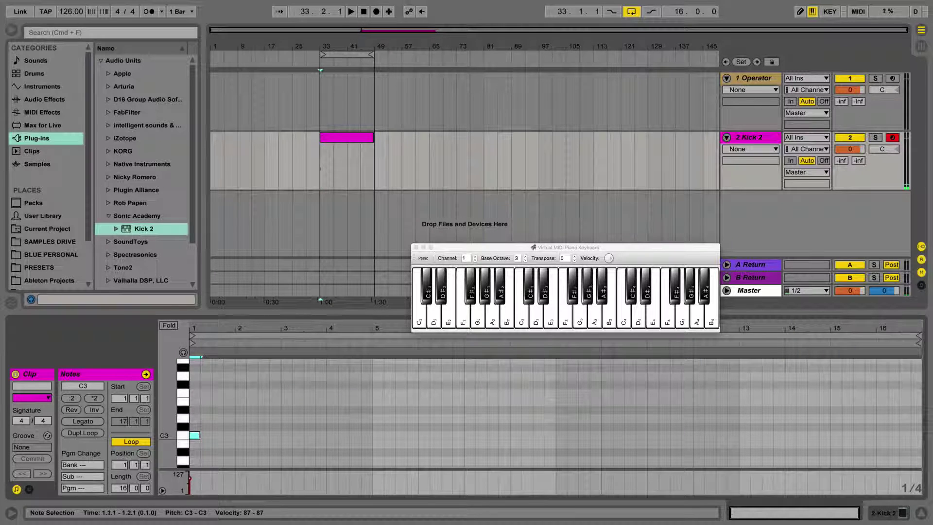
Duplicate the C3 note on every beat until the 16-bar kick clip is full, and play the pattern back
{"action": "key", "text": "super+d"}
{"action": "key", "text": "super+d"}
{"action": "key", "text": "super+d"}
{"action": "key", "text": "super+d"}
{"action": "key", "text": "super+d"}
{"action": "key", "text": "super+d"}
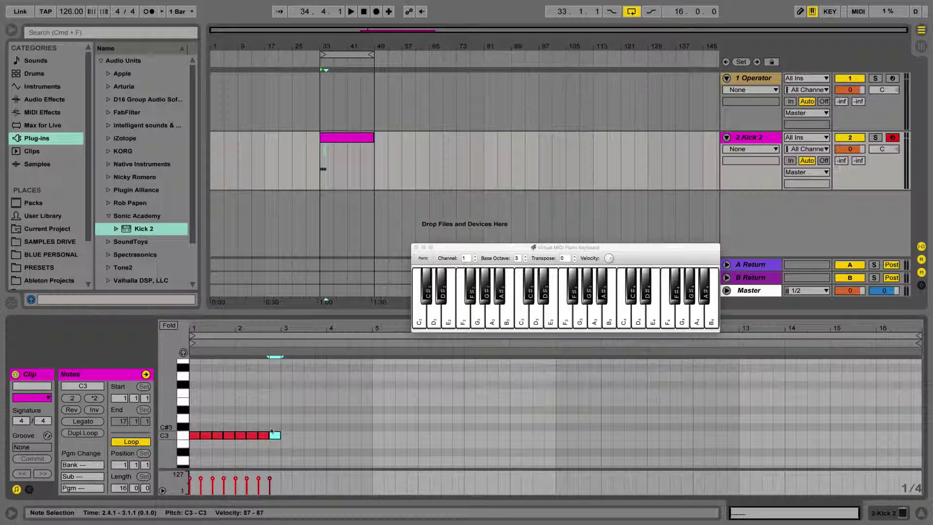
{"action": "key", "text": "super+a"}
{"action": "key", "text": "super+d"}
{"action": "key", "text": "super+d"}
{"action": "key", "text": "super+d"}
{"action": "key", "text": "super+d"}
{"action": "key", "text": "super+d"}
{"action": "key", "text": "super+d"}
{"action": "key", "text": "super+d"}
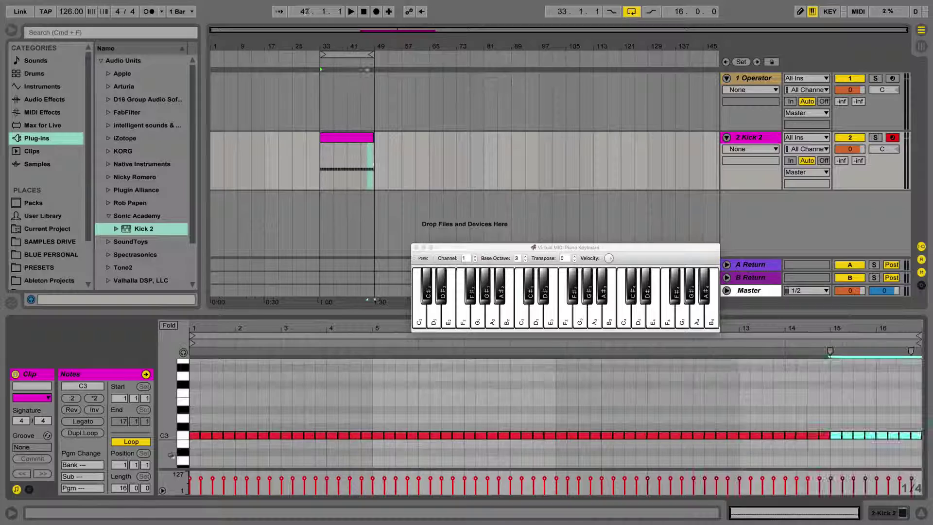
{"action": "key", "text": "space"}
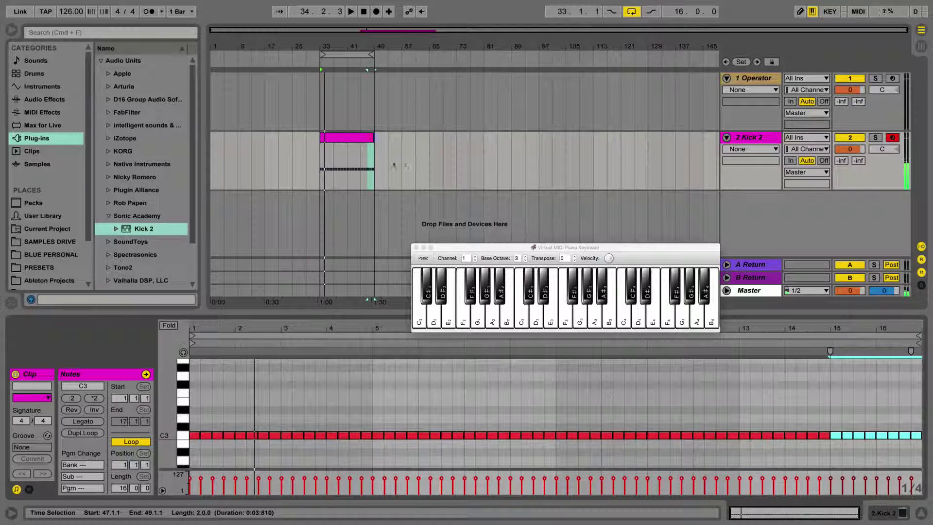
Replace the Operator instrument on the first track with an empty Simpler
{"action": "left_click", "coordinate": [626, 114]}
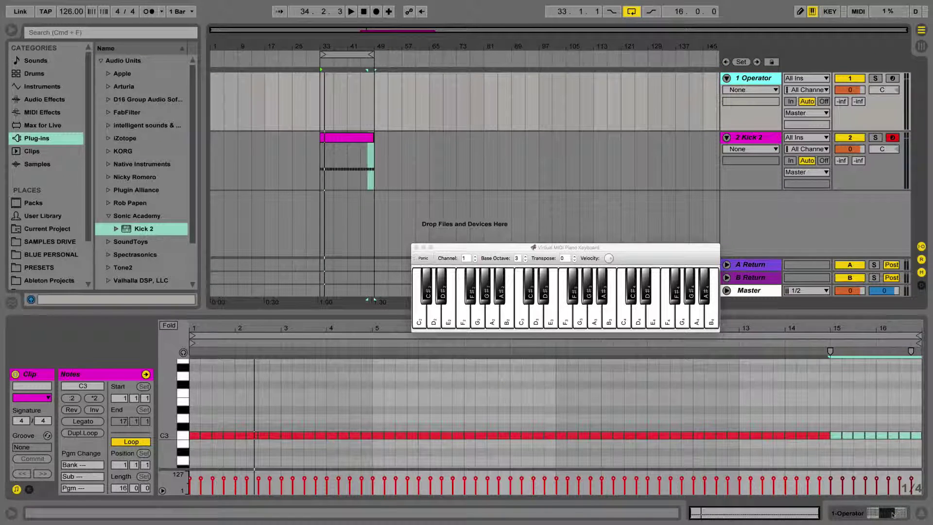
{"action": "left_click", "coordinate": [892, 514]}
{"action": "left_click", "coordinate": [32, 87]}
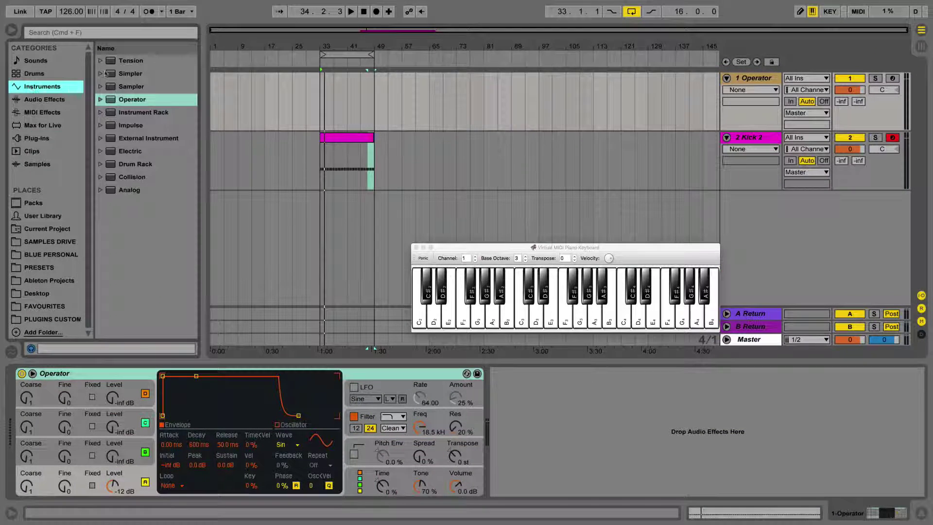
{"action": "left_click", "coordinate": [125, 74]}
{"action": "left_click_drag", "start_coordinate": [81, 375], "coordinate": [81, 376]}
Search the samples for "conga", preview several hits, and load Conga-LD-Hi.aif into Simpler
{"action": "left_click", "coordinate": [41, 165]}
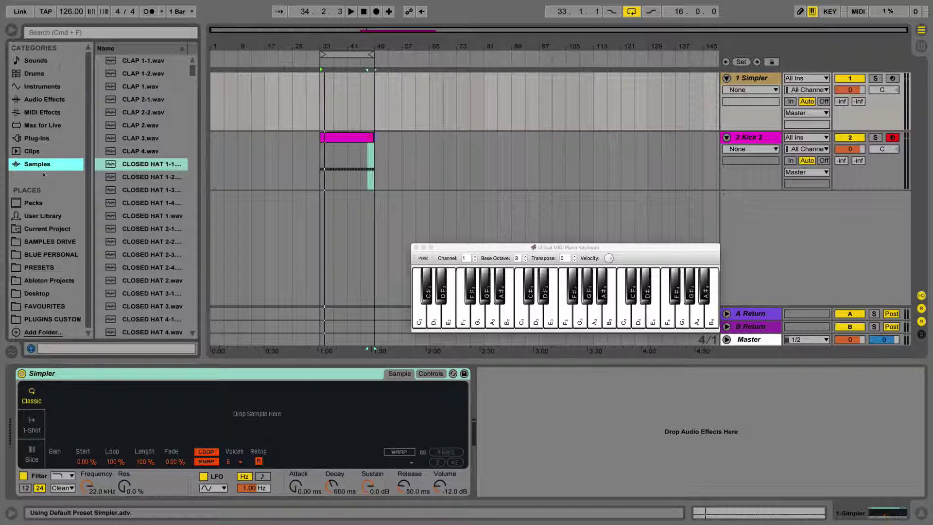
{"action": "left_click", "coordinate": [61, 33]}
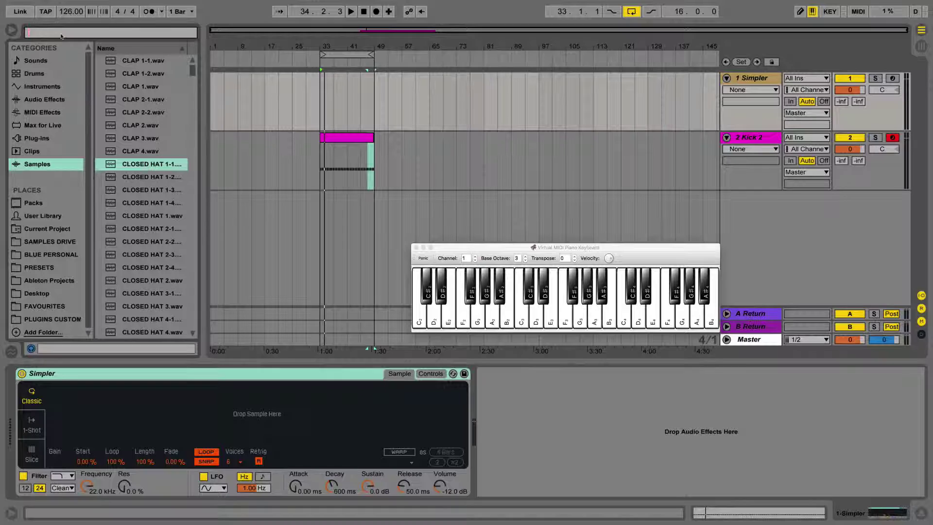
{"action": "type", "text": "conga"}
{"action": "left_click", "coordinate": [146, 113]}
{"action": "left_click", "coordinate": [140, 203]}
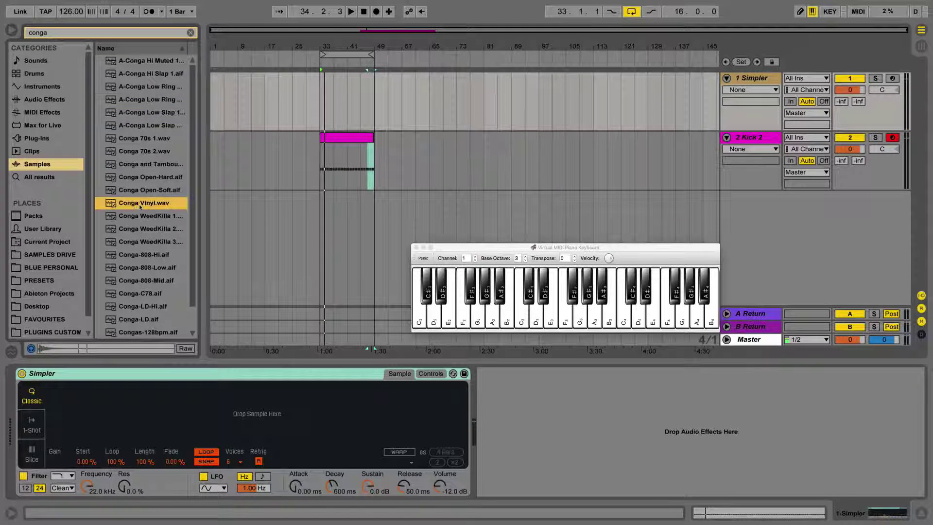
{"action": "left_click", "coordinate": [136, 268]}
{"action": "left_click", "coordinate": [114, 307]}
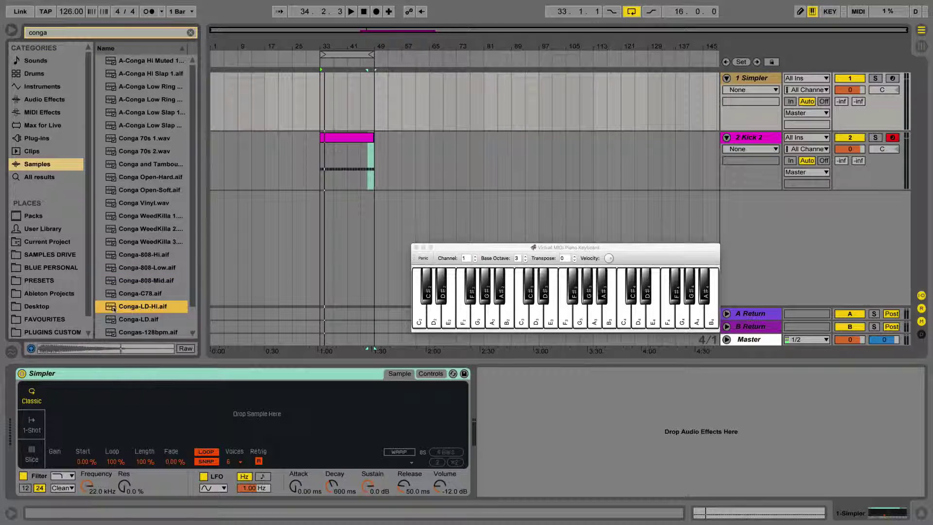
{"action": "left_click", "coordinate": [137, 331]}
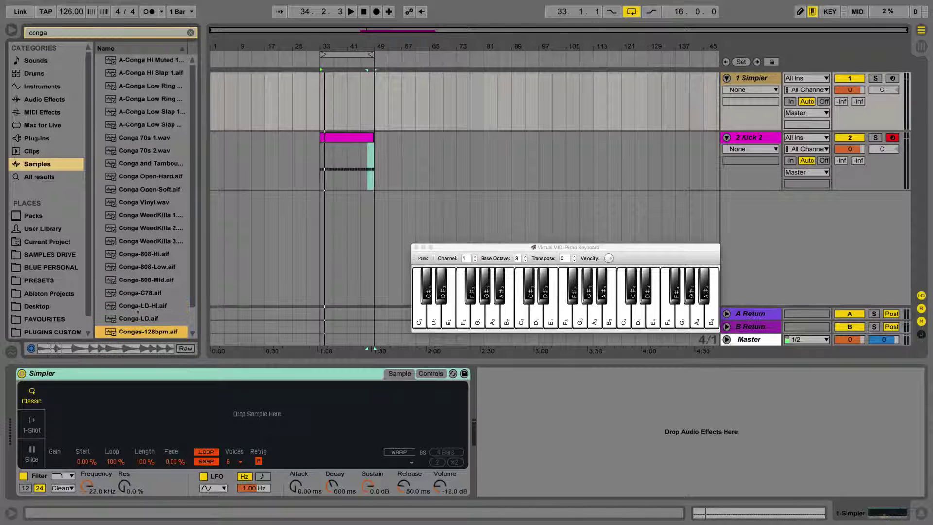
{"action": "left_click", "coordinate": [139, 310]}
{"action": "left_click_drag", "start_coordinate": [199, 410], "coordinate": [198, 411]}
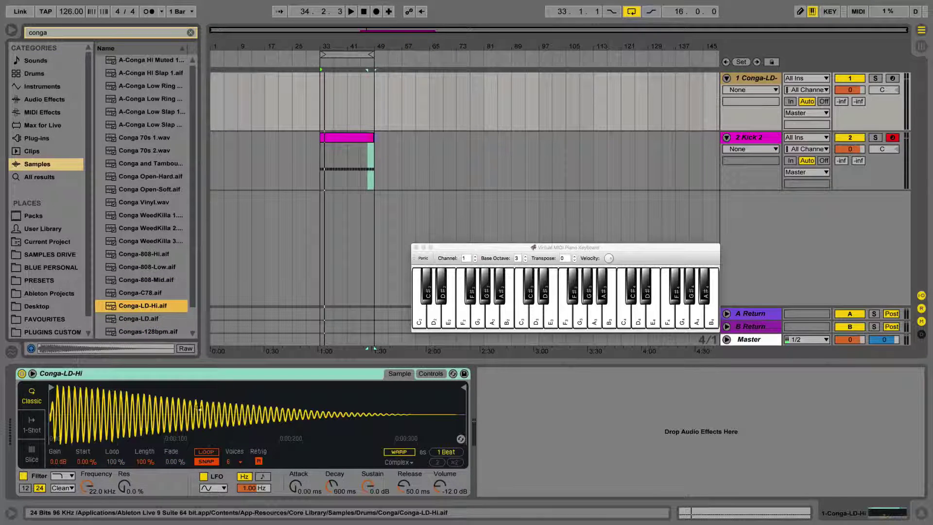
Arm the conga track for recording and audition the sample by repeatedly playing C4
{"action": "key", "text": "q"}
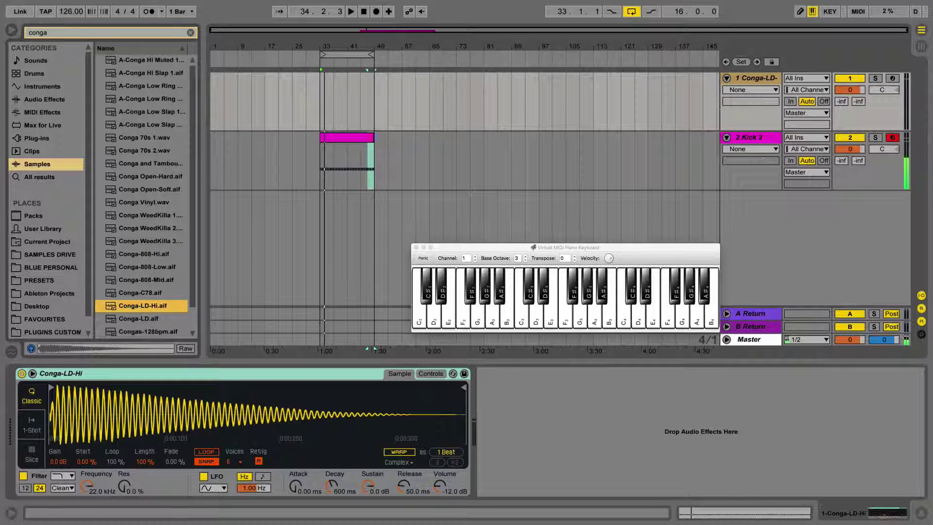
{"action": "left_click", "coordinate": [892, 78]}
{"action": "key", "text": "q"}
{"action": "key", "text": "q"}
{"action": "key", "text": "q"}
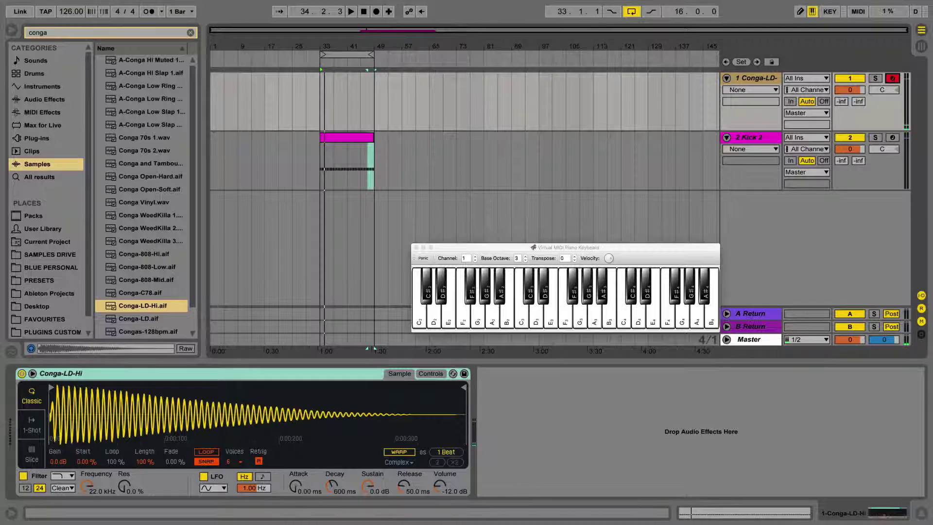
Switch Simpler to 1-Shot mode, transpose the conga by -12 st, and audition it on C4
{"action": "left_click", "coordinate": [32, 426]}
{"action": "left_click_drag", "start_coordinate": [368, 485], "coordinate": [370, 485]}
{"action": "key", "text": "q"}
{"action": "key", "text": "q"}
{"action": "key", "text": "q"}
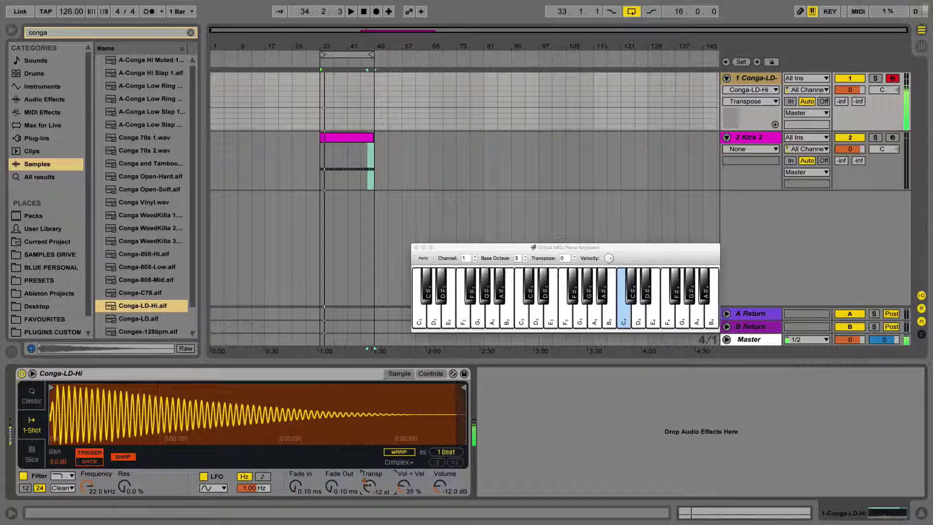
{"action": "key", "text": "q"}
{"action": "key", "text": "q"}
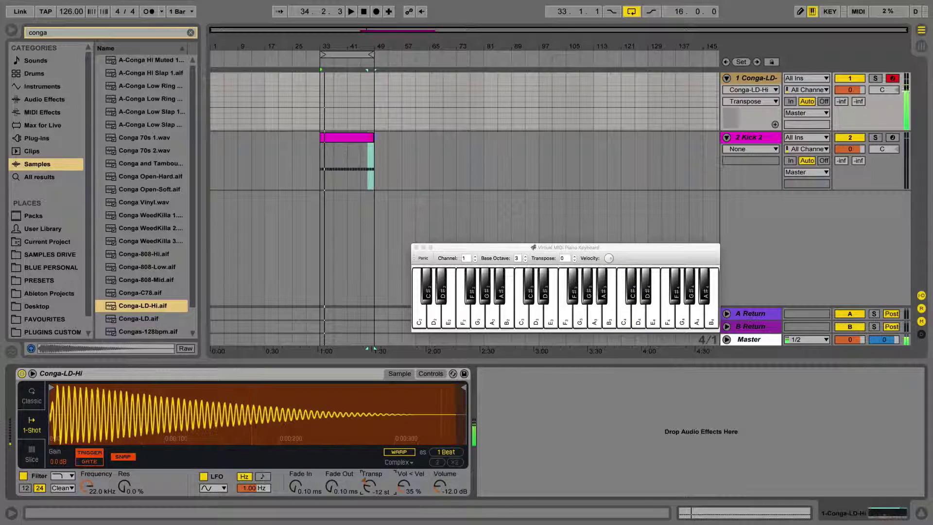
Clear the sample search and add the Tuner and Spectrum audio effects after Simpler on the conga track
{"action": "left_click", "coordinate": [191, 33]}
{"action": "left_click", "coordinate": [39, 99]}
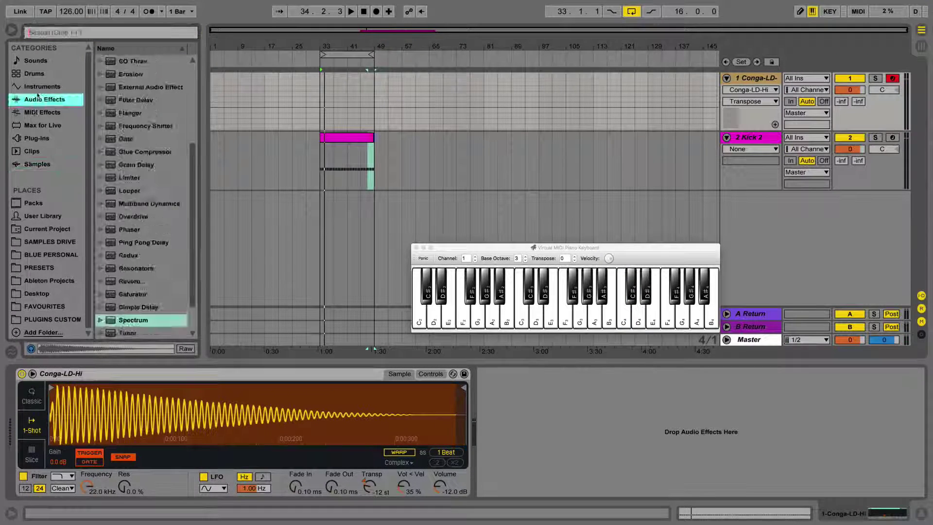
{"action": "scroll", "coordinate": [141, 219], "scroll_direction": "down", "scroll_amount": 1}
{"action": "left_click_drag", "start_coordinate": [127, 292], "coordinate": [498, 379]}
{"action": "key", "text": "Up"}
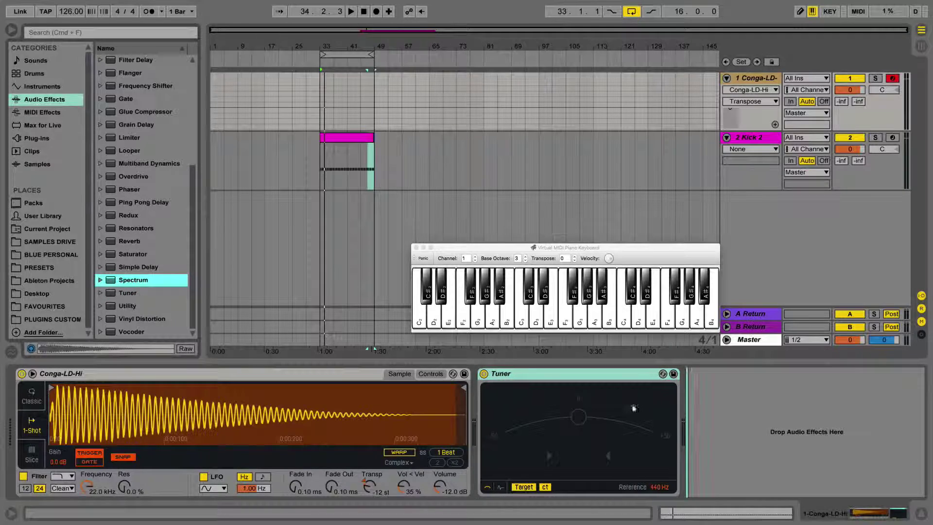
{"action": "key", "text": "Return"}
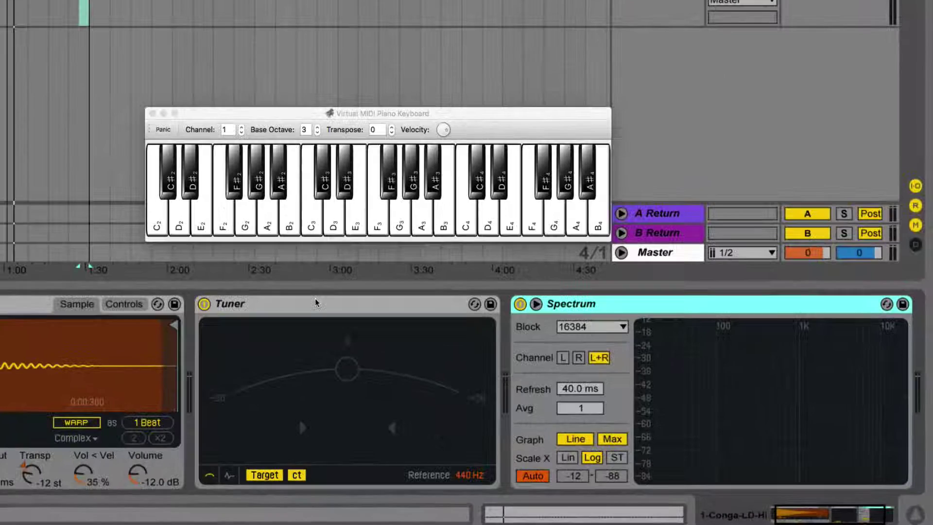
Play C4 repeatedly and examine the conga's pitch on the Tuner and at the Spectrum's main peak
{"action": "key", "text": "a"}
{"action": "key", "text": "q"}
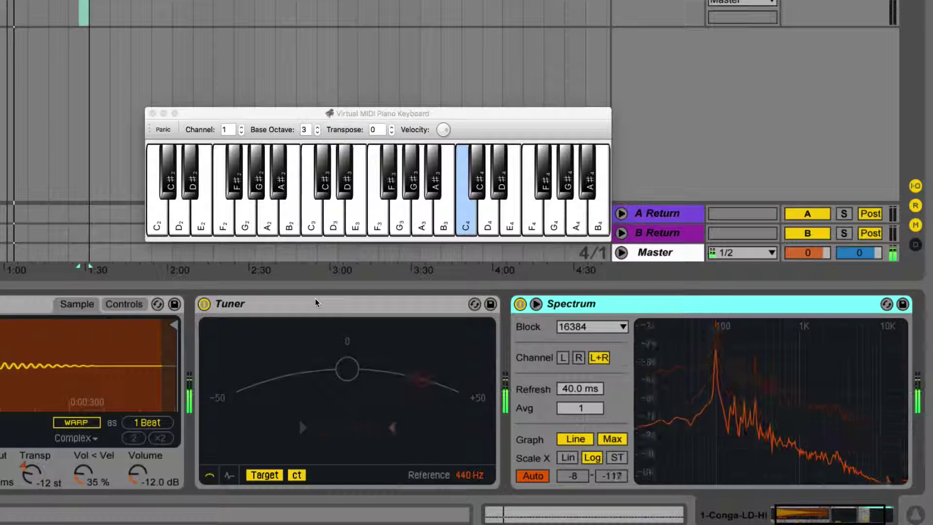
{"action": "key", "text": "q"}
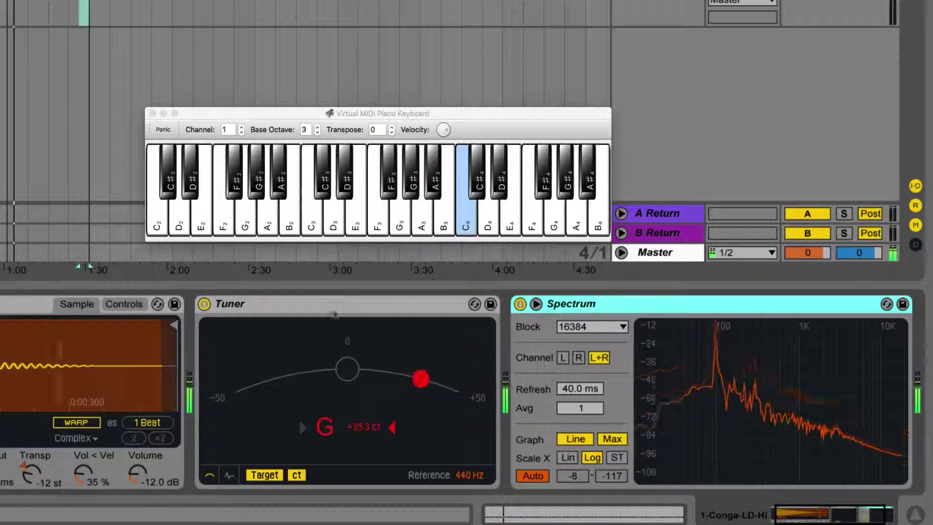
{"action": "key", "text": "q"}
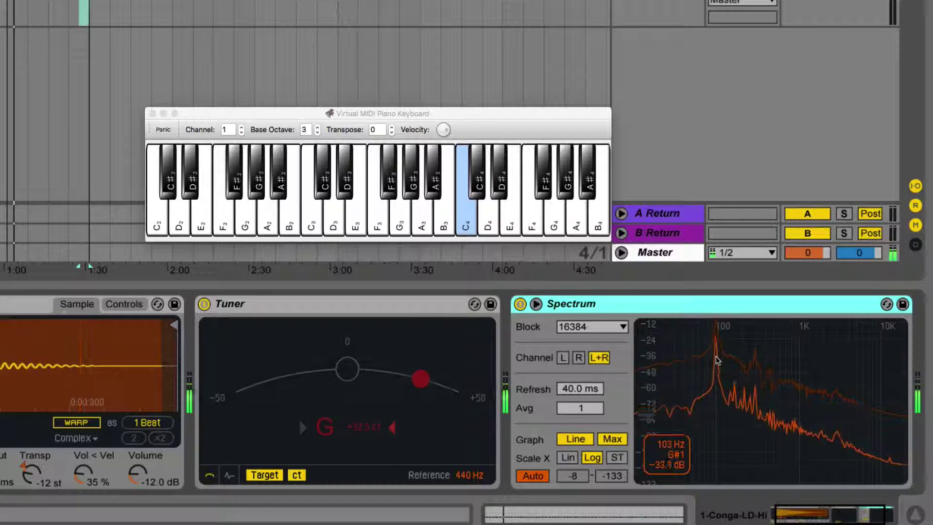
Play C4 and examine the conga's main frequency peak in the enlarged Spectrum display, then restore the arrangement view
{"action": "key", "text": "q"}
{"action": "double_click", "coordinate": [717, 359]}
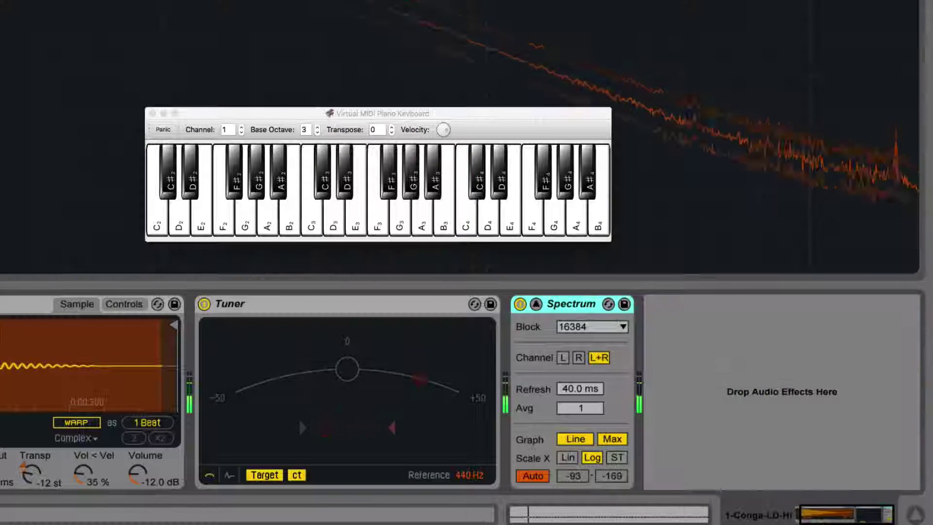
{"action": "key", "text": "q"}
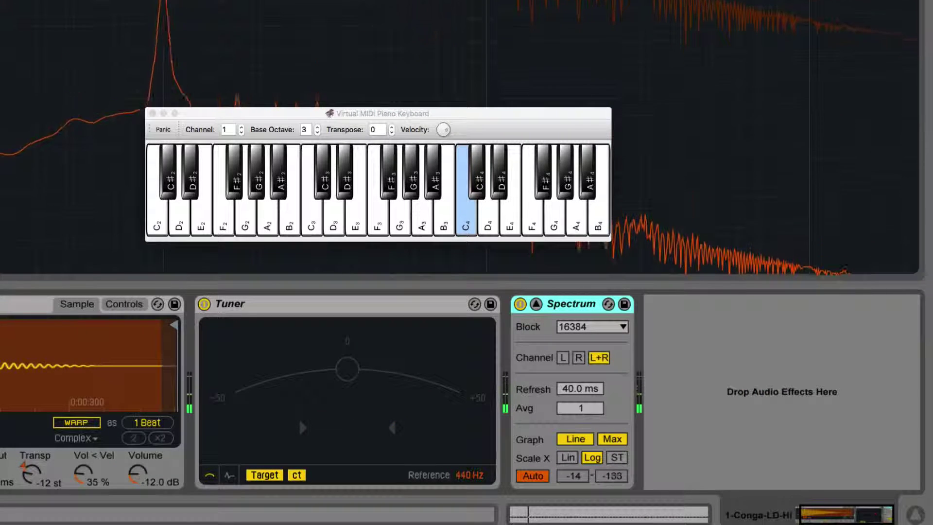
{"action": "key", "text": "q"}
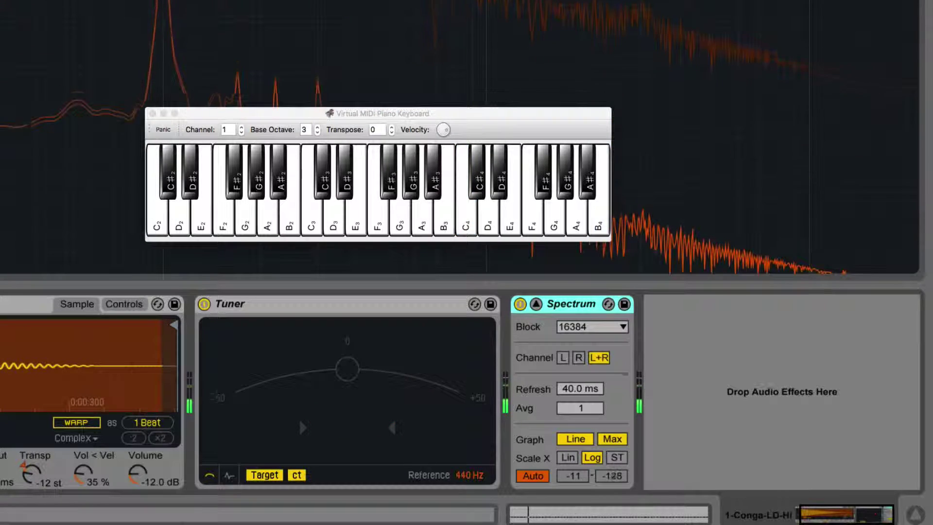
{"action": "left_click", "coordinate": [536, 304]}
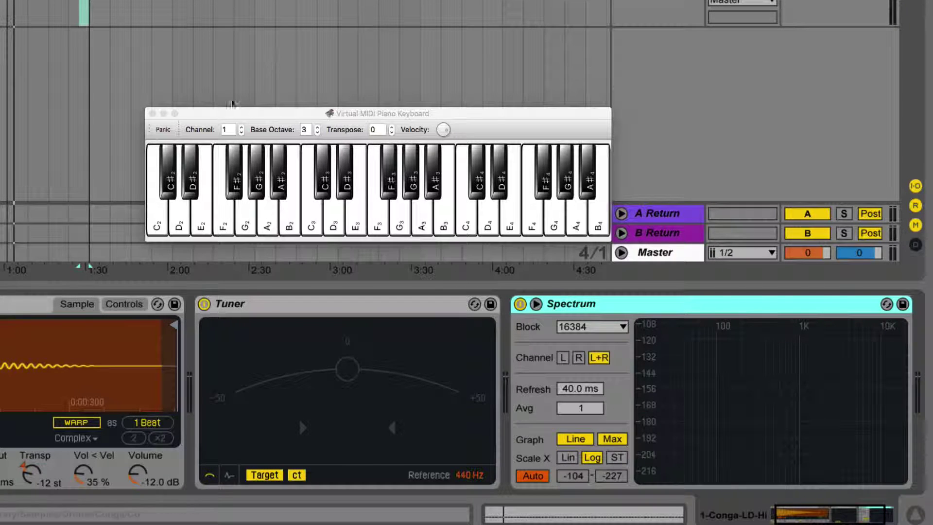
Set the conga's transposition in Simpler to -7 st, auditioning the sample on C4 along the way
{"action": "left_click", "coordinate": [29, 479]}
{"action": "key", "text": "Up"}
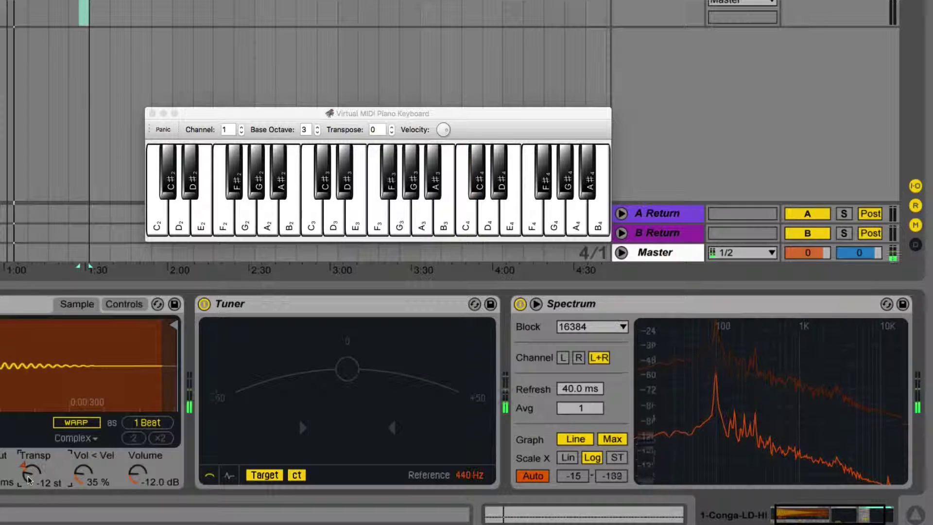
{"action": "left_click_drag", "start_coordinate": [29, 480], "coordinate": [29, 478]}
{"action": "key", "text": "q"}
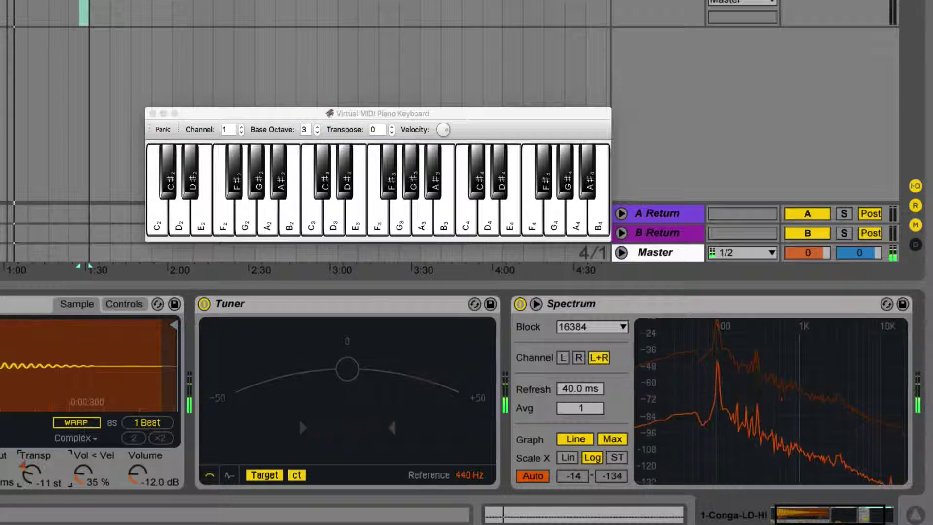
{"action": "key", "text": "q"}
{"action": "left_click_drag", "start_coordinate": [29, 481], "coordinate": [30, 477]}
{"action": "key", "text": "q"}
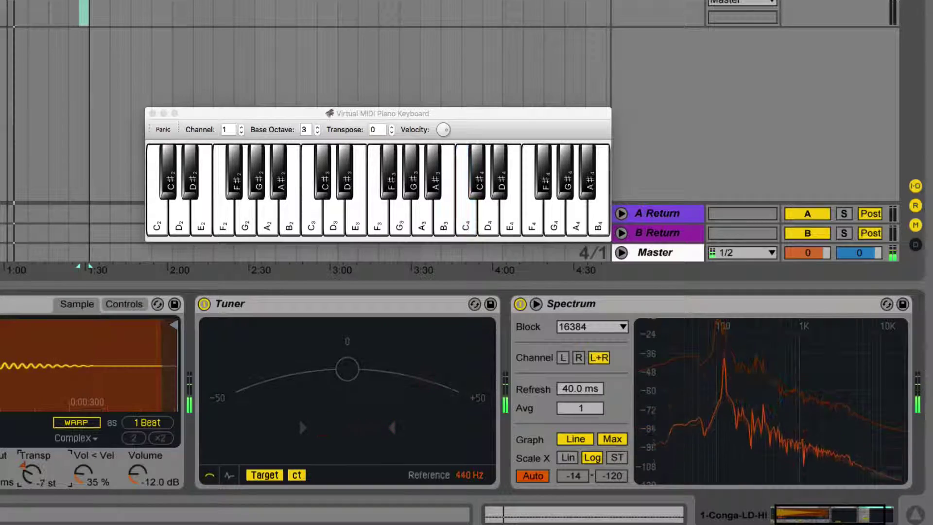
{"action": "key", "text": "q"}
{"action": "key", "text": "q"}
{"action": "key", "text": "q"}
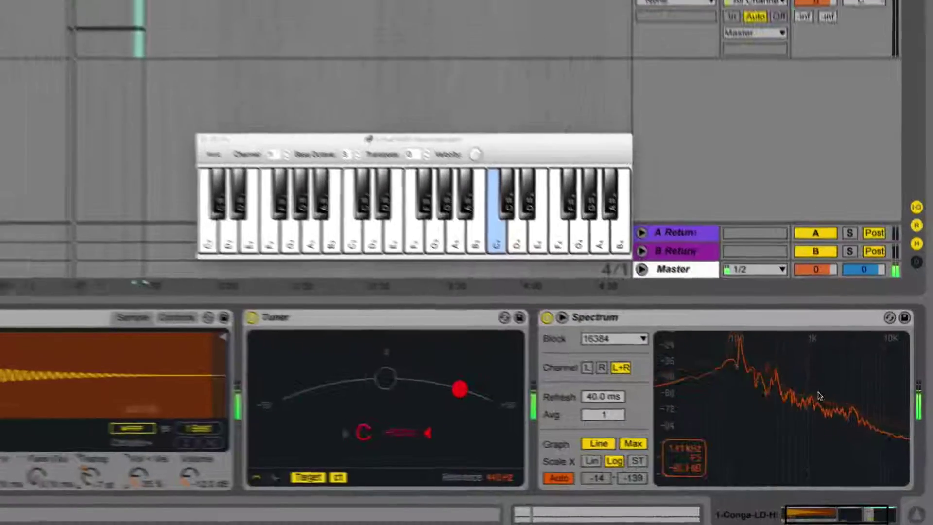
Check the conga's main peak in the enlarged Spectrum while playing C4, and leave Simpler's transposition at -7 st
{"action": "double_click", "coordinate": [806, 383]}
{"action": "key", "text": "q"}
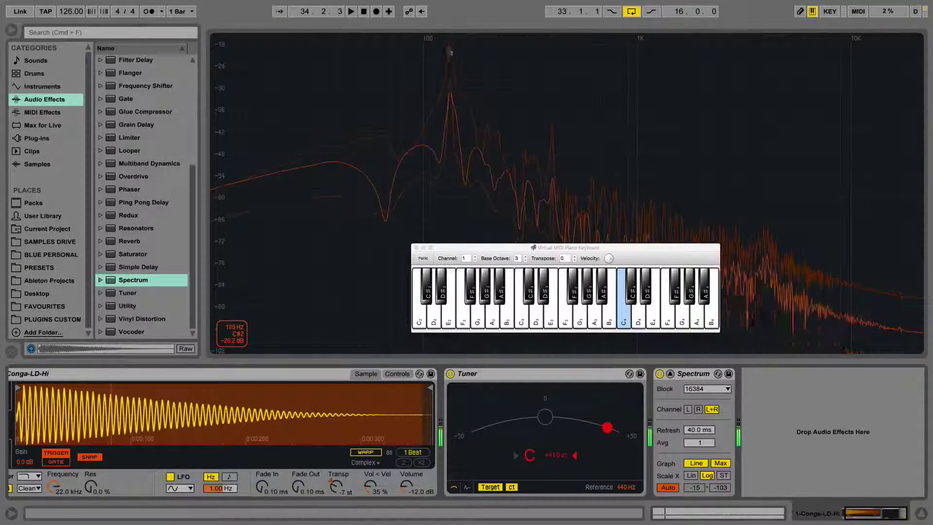
{"action": "key", "text": "q"}
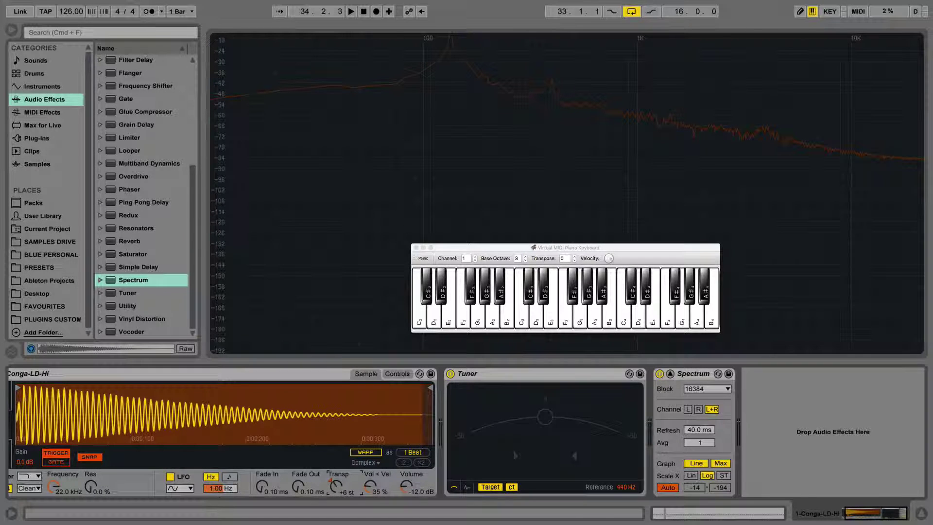
{"action": "key", "text": "Down"}
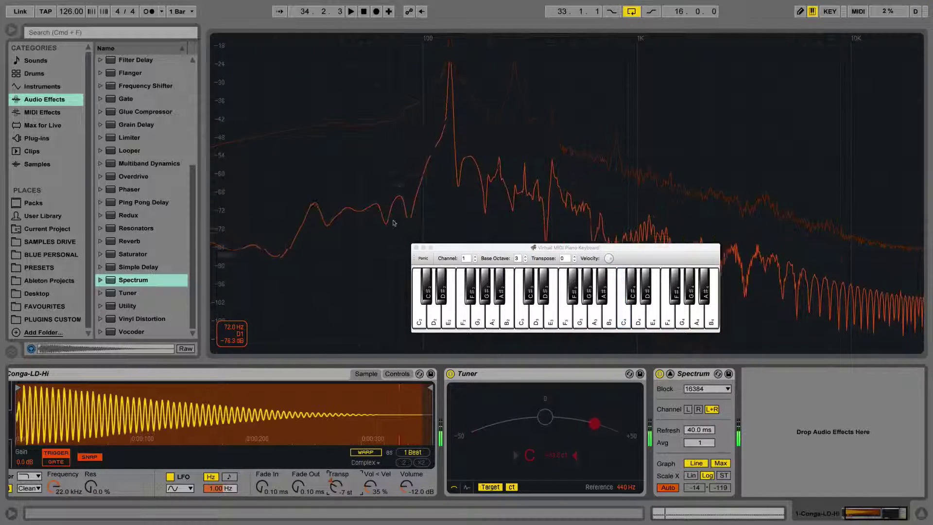
{"action": "double_click", "coordinate": [393, 222]}
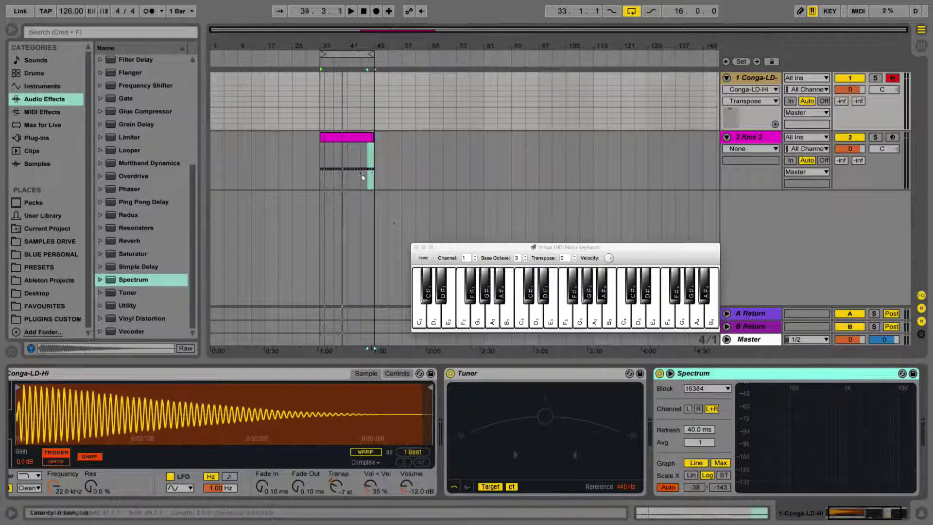
Play the kick pattern and examine its main peak in the enlarged Spectrum and its pitch curve in the Kick 2 plug-in window
{"action": "left_click", "coordinate": [362, 176]}
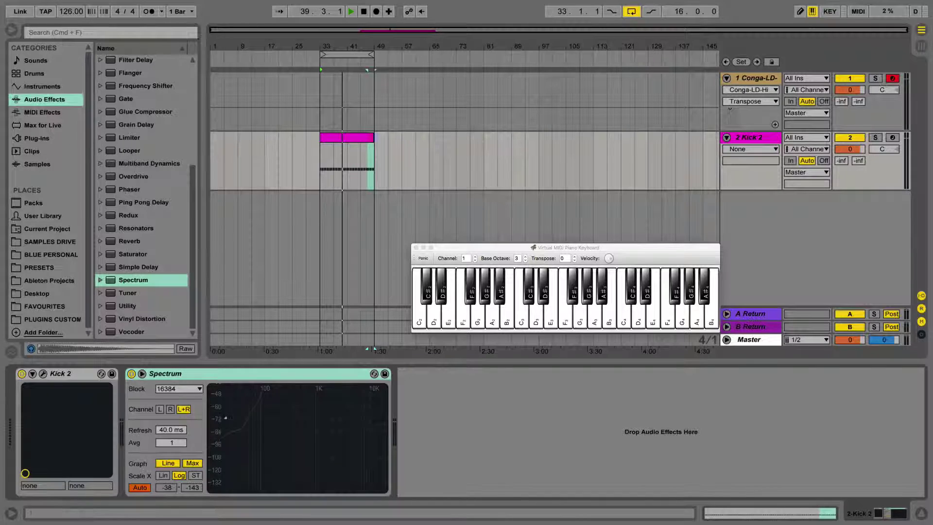
{"action": "key", "text": "space"}
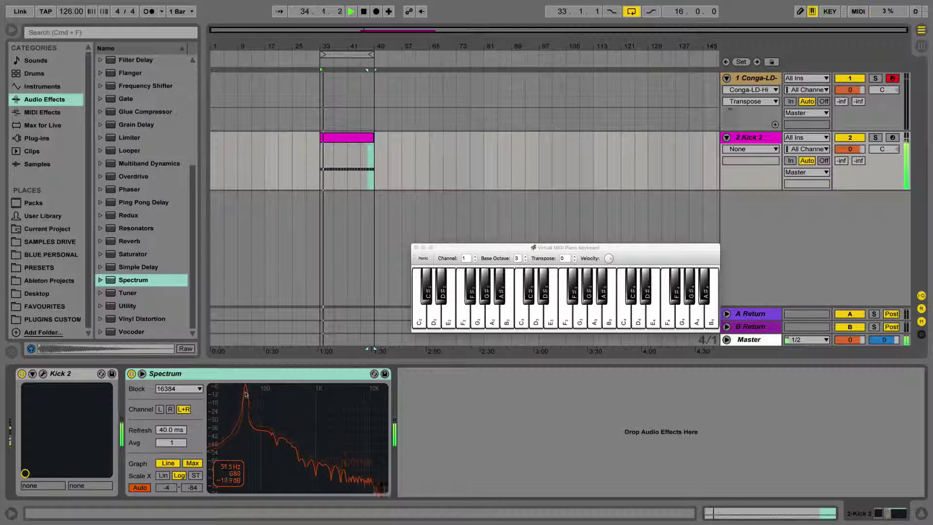
{"action": "double_click", "coordinate": [245, 394]}
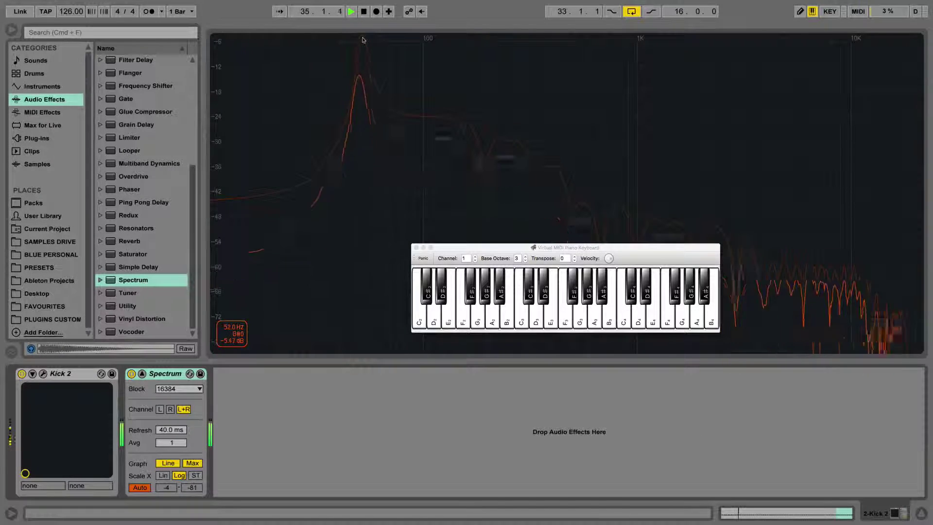
{"action": "double_click", "coordinate": [355, 79]}
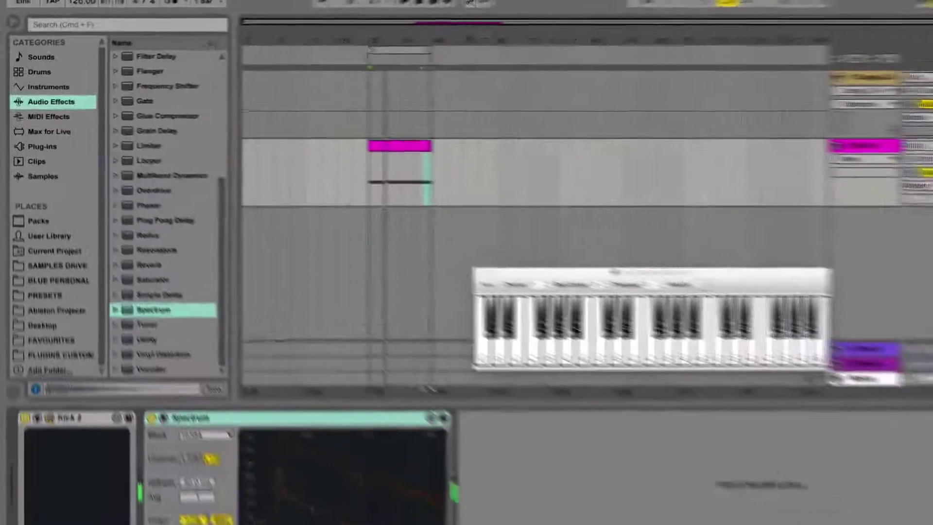
{"action": "left_click", "coordinate": [43, 374]}
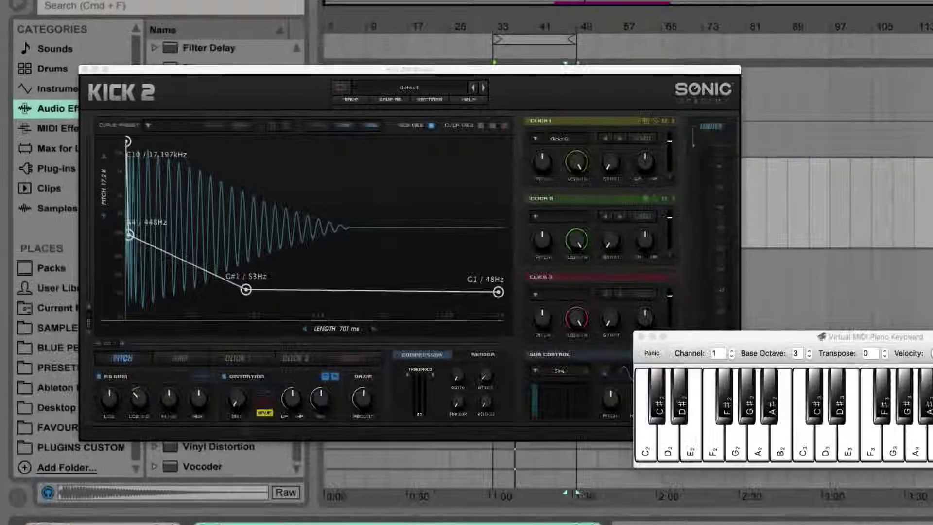
{"action": "left_click", "coordinate": [85, 70]}
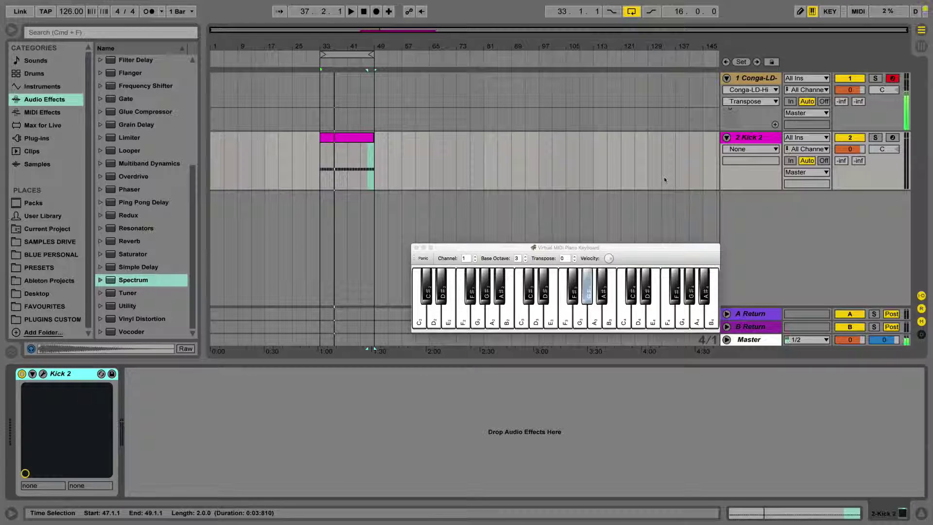
Start playback of the kick pattern and audition a conga rhythm over it on G3 and G4
{"action": "key", "text": "b"}
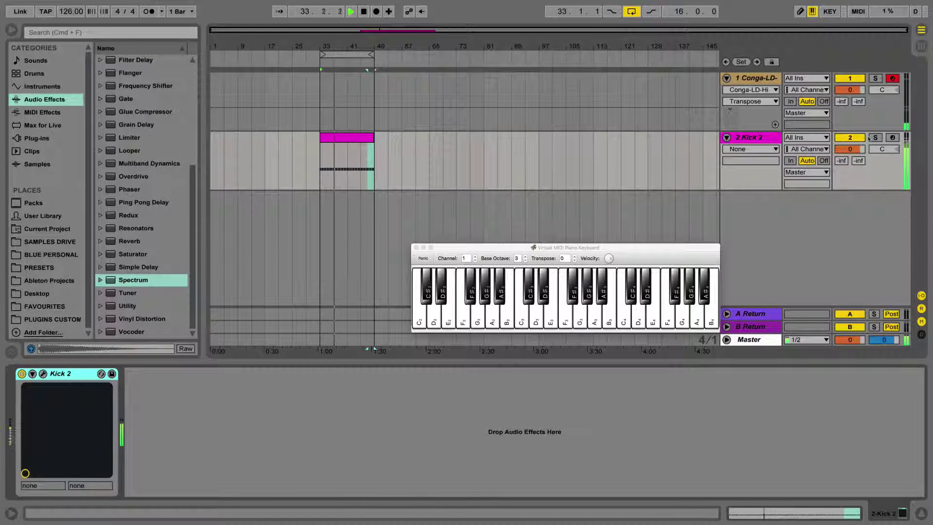
{"action": "key", "text": "space"}
{"action": "key", "text": "b"}
{"action": "key", "text": "b"}
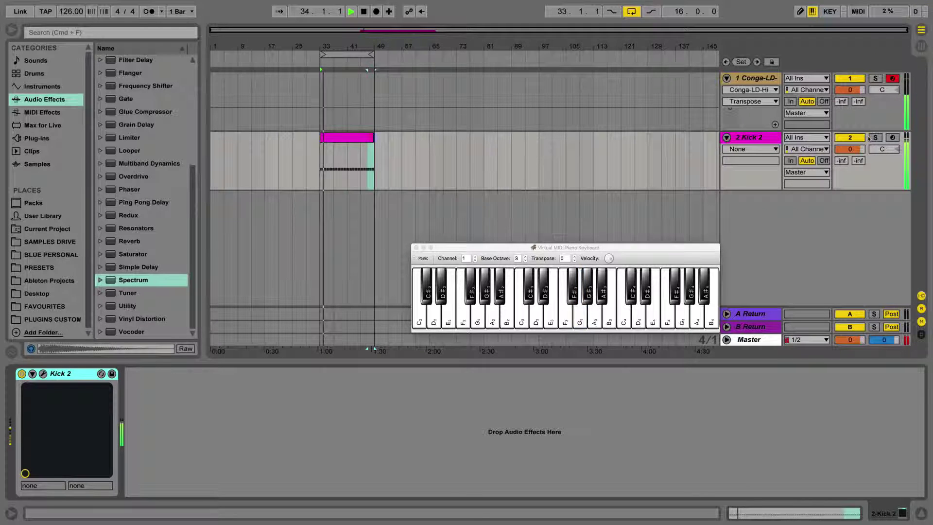
{"action": "key", "text": "b"}
{"action": "key", "text": "b"}
{"action": "key", "text": "b"}
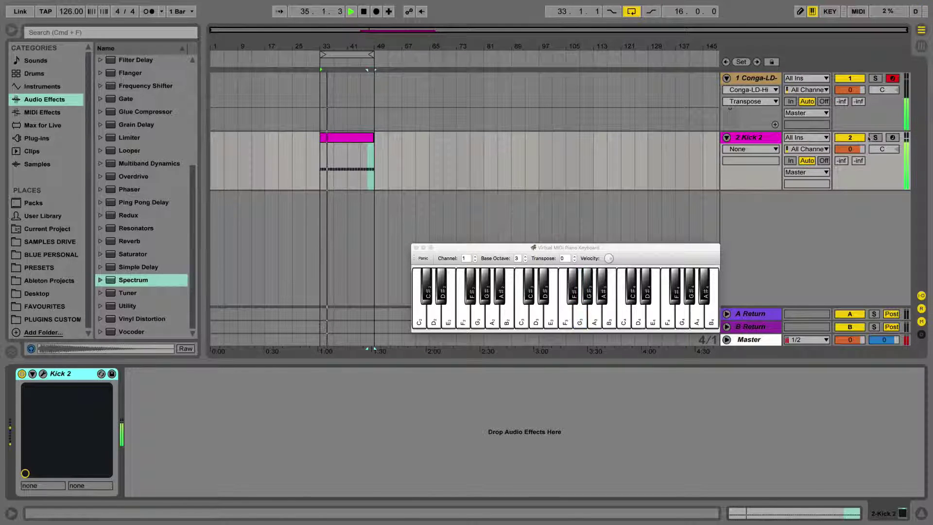
{"action": "key", "text": "b"}
{"action": "key", "text": "b"}
{"action": "key", "text": "b"}
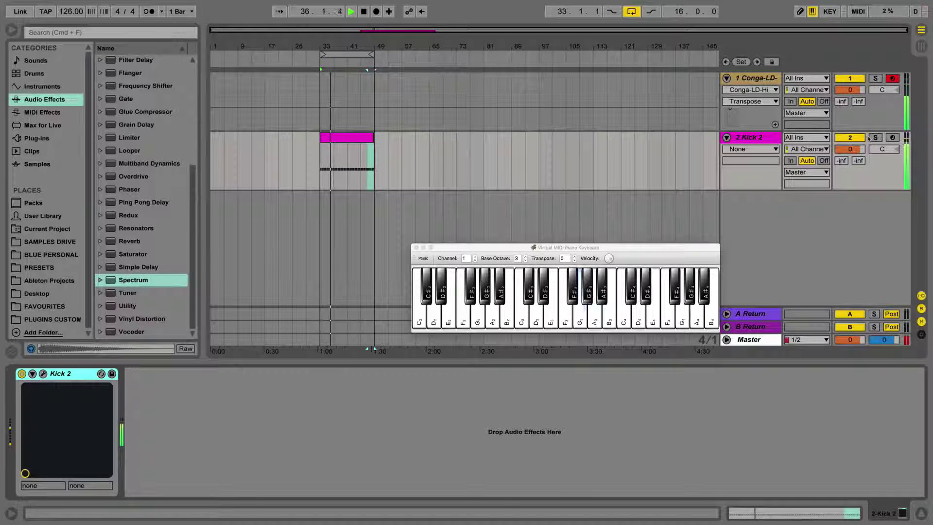
{"action": "key", "text": "b"}
{"action": "key", "text": "b"}
{"action": "key", "text": "t"}
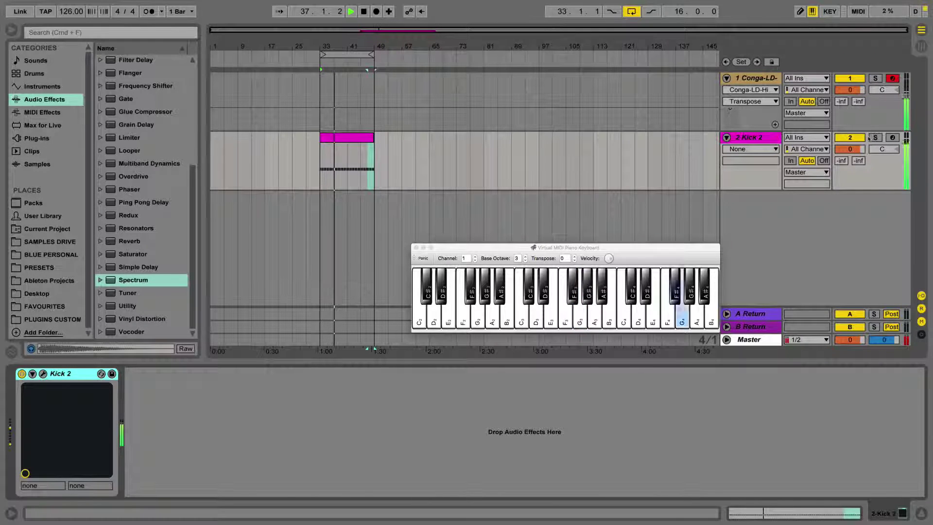
{"action": "key", "text": "t"}
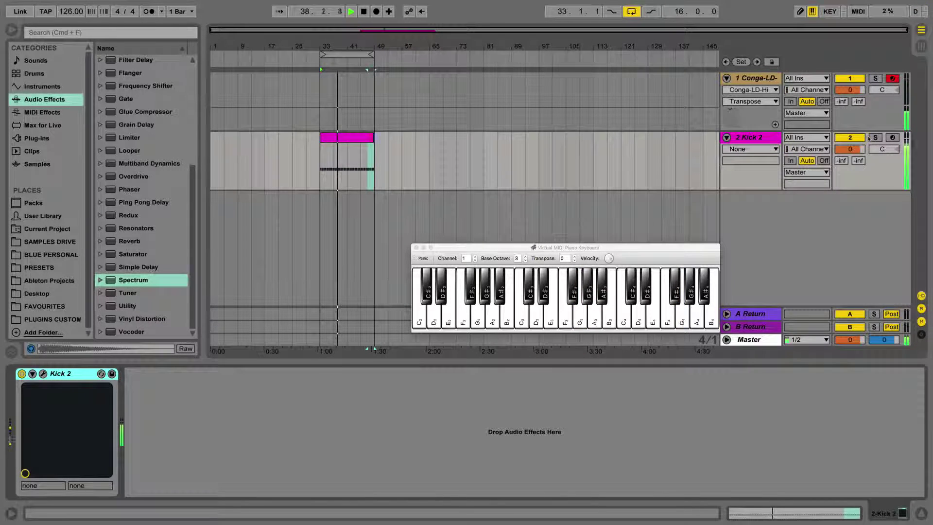
{"action": "key", "text": "b"}
{"action": "key", "text": "b"}
{"action": "key", "text": "b"}
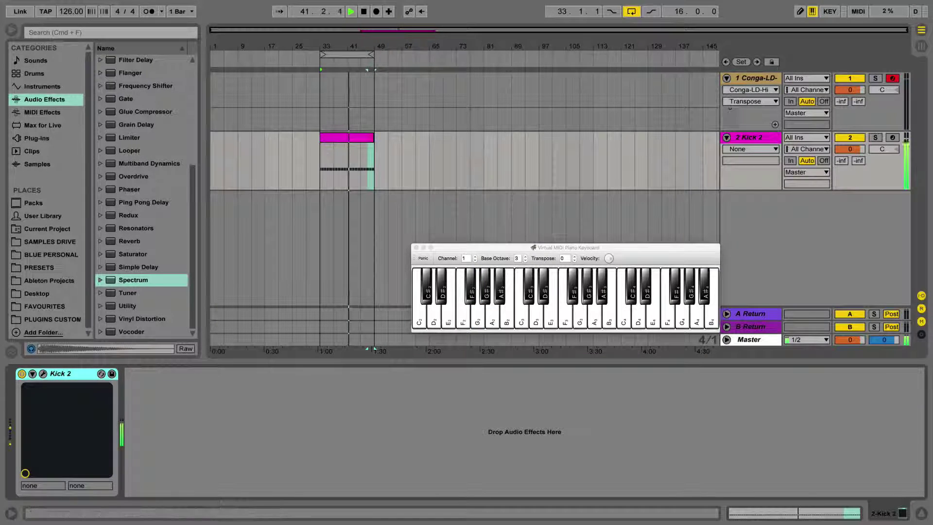
In Session View, create an empty clip in the conga track's first slot and record a conga pattern into the second slot
{"action": "key", "text": "Tab"}
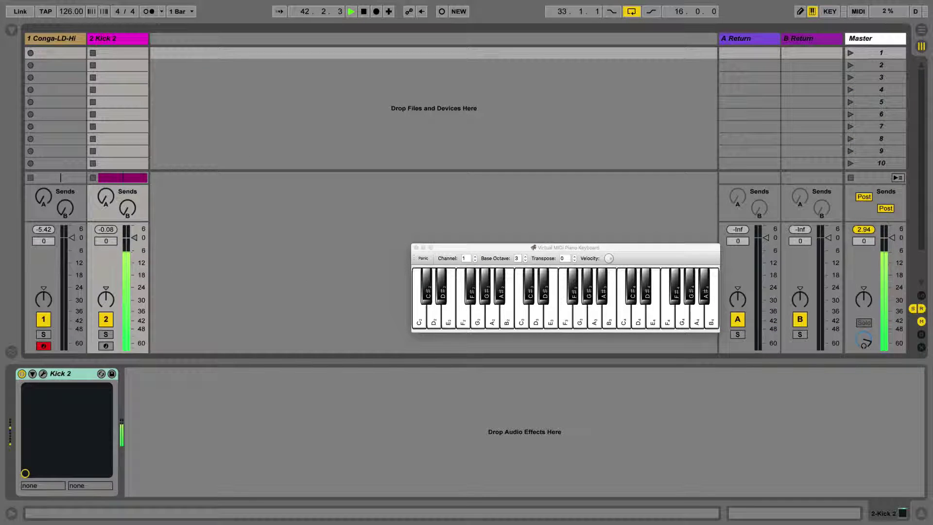
{"action": "double_click", "coordinate": [46, 54]}
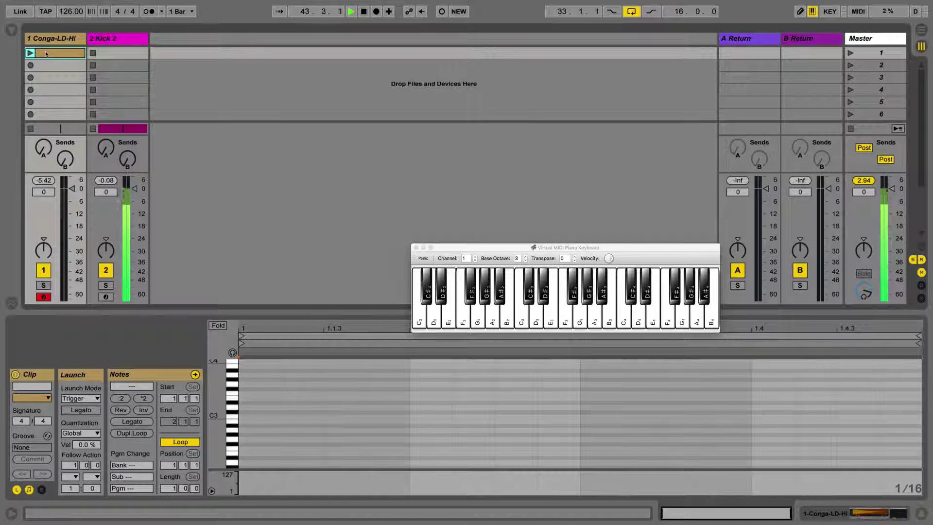
{"action": "left_click", "coordinate": [31, 66]}
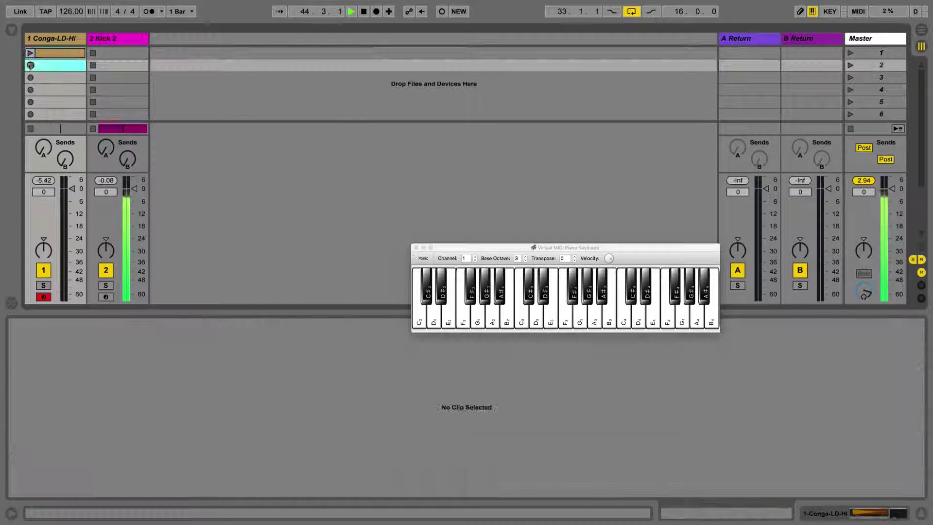
{"action": "left_click", "coordinate": [30, 65]}
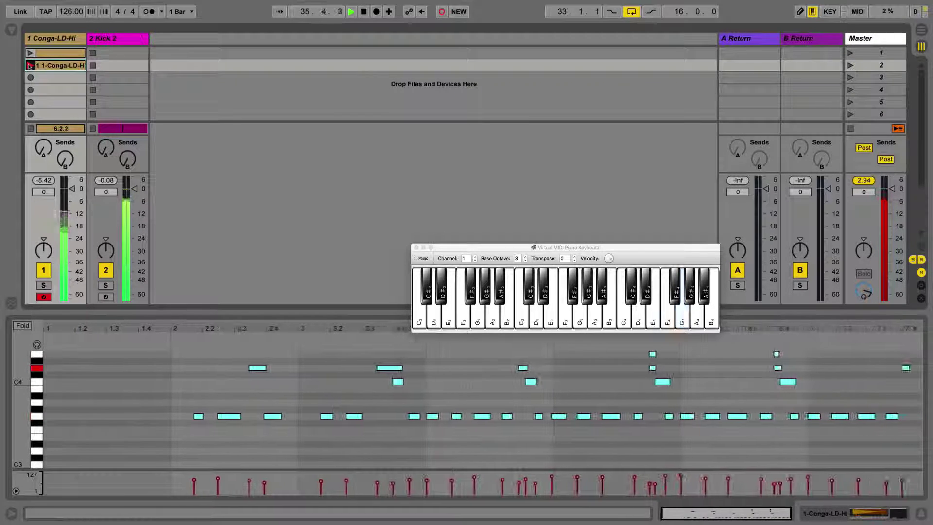
{"action": "key", "text": "space"}
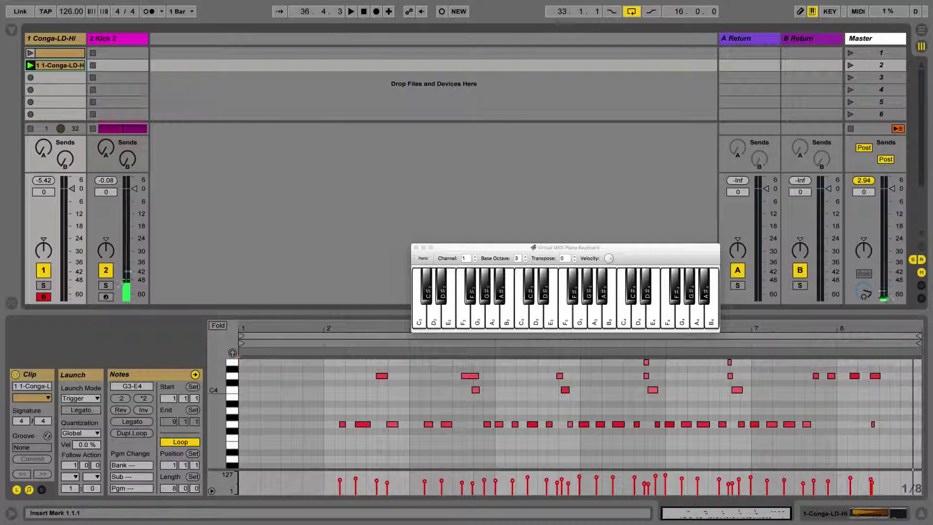
Loop the recorded conga clip from 5.1.1 to 7.1.1 and play it back with the kick
{"action": "left_click_drag", "start_coordinate": [580, 410], "coordinate": [751, 398]}
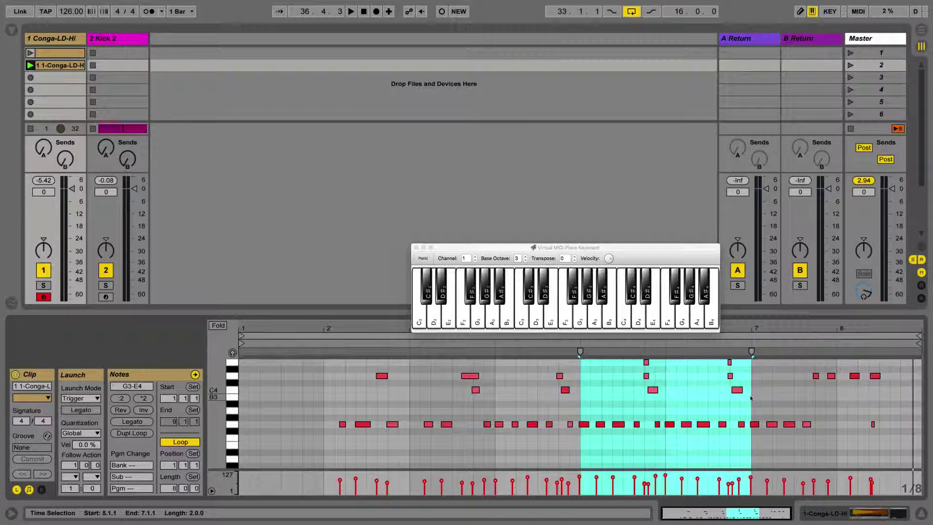
{"action": "key", "text": "super+l"}
{"action": "key", "text": "space"}
{"action": "left_click", "coordinate": [665, 389]}
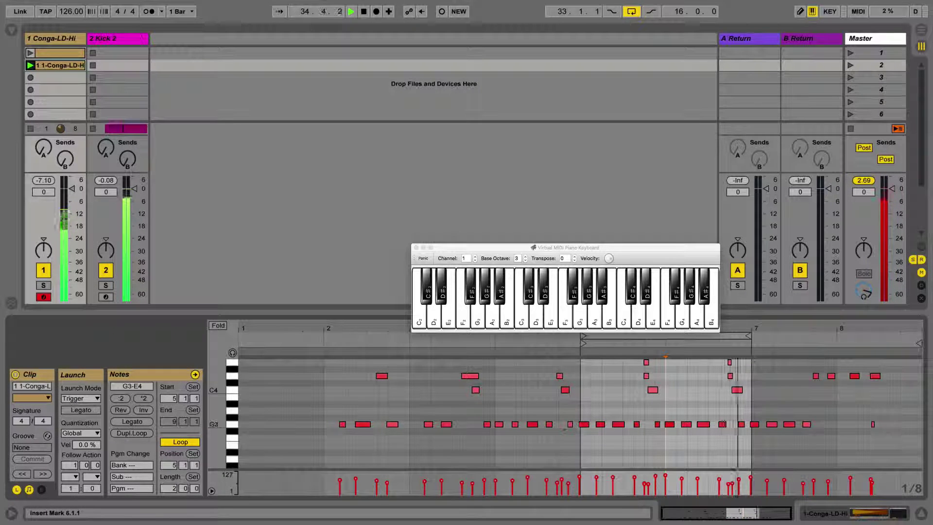
Select all notes in the recorded conga clip and quantize their starts to 1/16 with an amount of 50%
{"action": "left_click", "coordinate": [584, 424]}
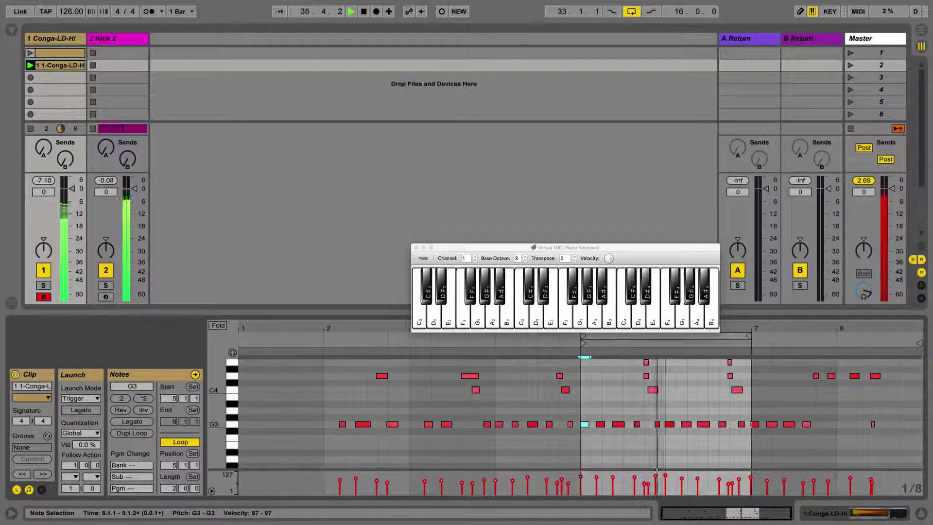
{"action": "left_click_drag", "start_coordinate": [751, 424], "coordinate": [753, 424]}
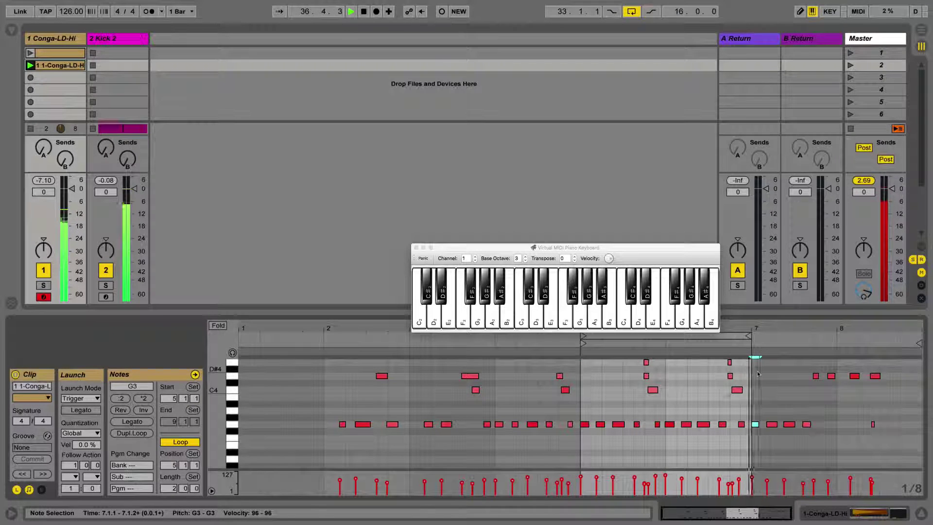
{"action": "key", "text": "super+a"}
{"action": "key", "text": "super+shift+u"}
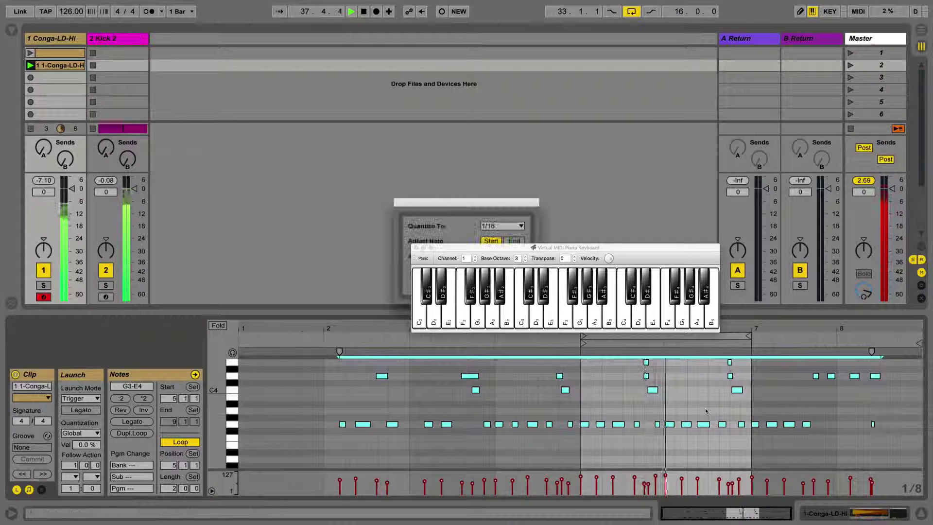
{"action": "left_click_drag", "start_coordinate": [467, 203], "coordinate": [520, 130]}
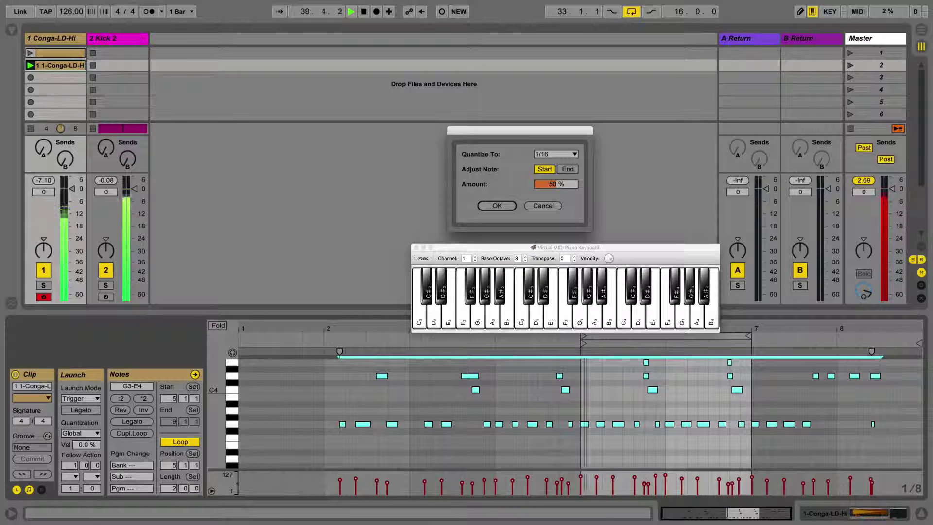
{"action": "left_click", "coordinate": [503, 206]}
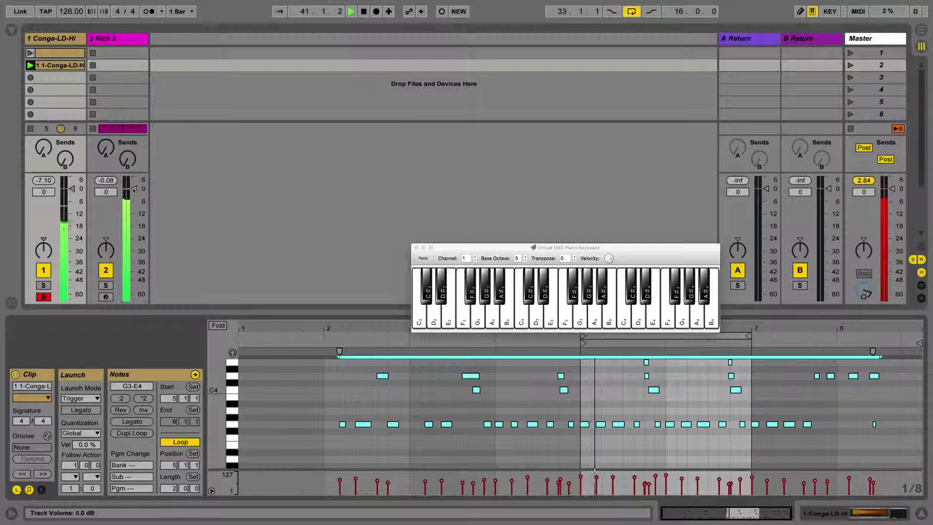
Lower the Kick 2 track's volume to -4.5 dB and the conga track's volume to -3.2 dB
{"action": "left_click_drag", "start_coordinate": [135, 188], "coordinate": [134, 198]}
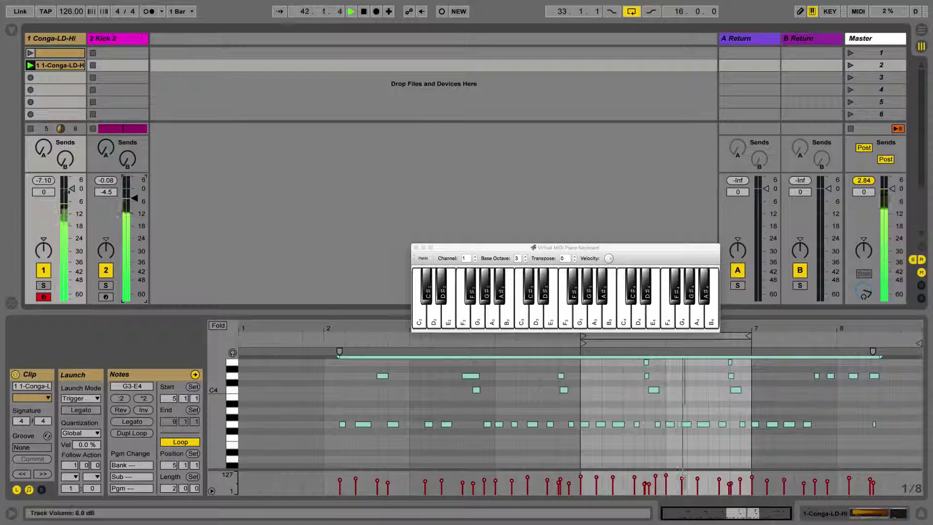
{"action": "left_click_drag", "start_coordinate": [72, 188], "coordinate": [72, 195]}
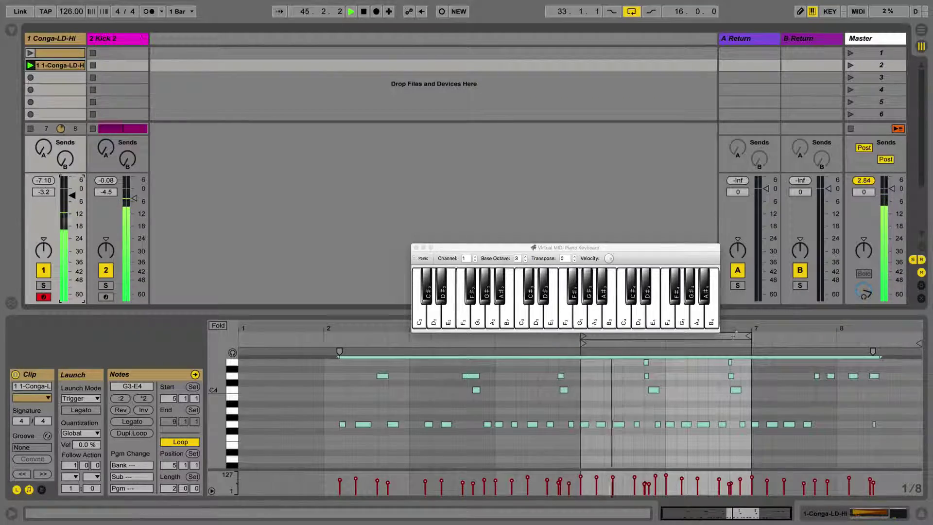
Select all notes in the recorded conga clip and transpose them up one octave to G3-E4
{"action": "left_click_drag", "start_coordinate": [735, 330], "coordinate": [736, 351]}
{"action": "left_click", "coordinate": [758, 400]}
{"action": "left_click_drag", "start_coordinate": [758, 400], "coordinate": [730, 362]}
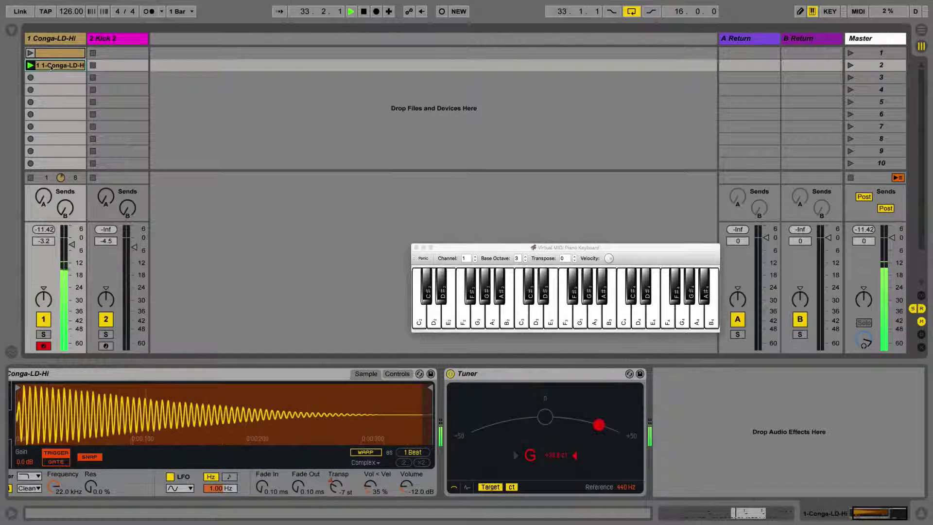
{"action": "double_click", "coordinate": [52, 67]}
{"action": "left_click", "coordinate": [493, 420]}
{"action": "key", "text": "super+a"}
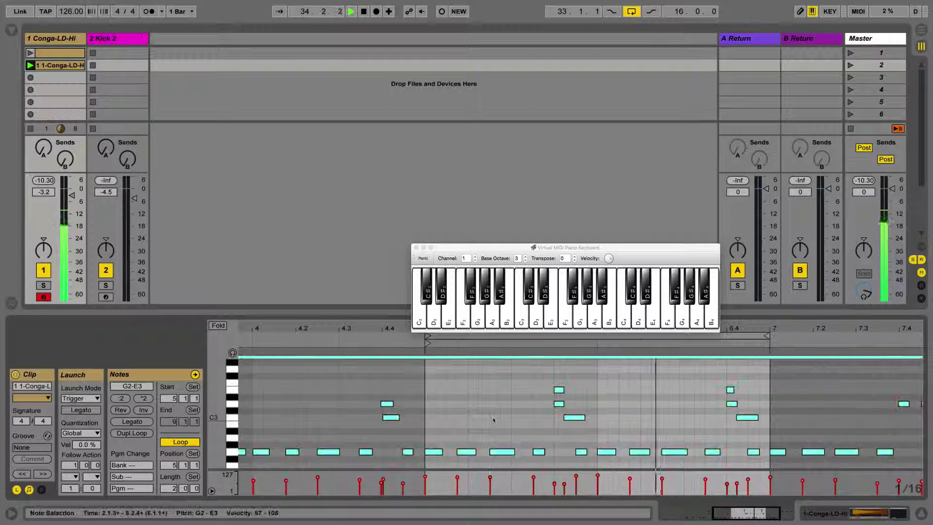
{"action": "key", "text": "shift+Up"}
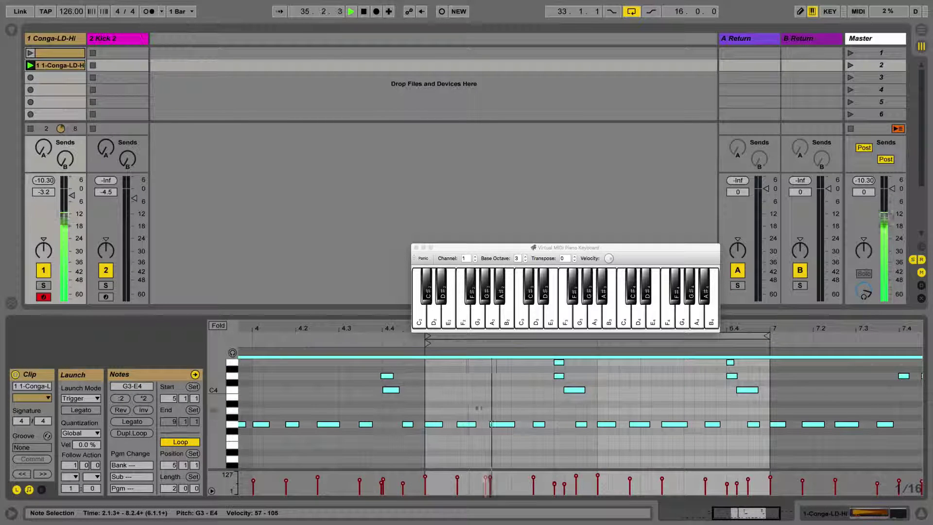
Check the playing conga groove's pitch on the Tuner in the track's device chain and stop playback
{"action": "key", "text": "shift+Tab"}
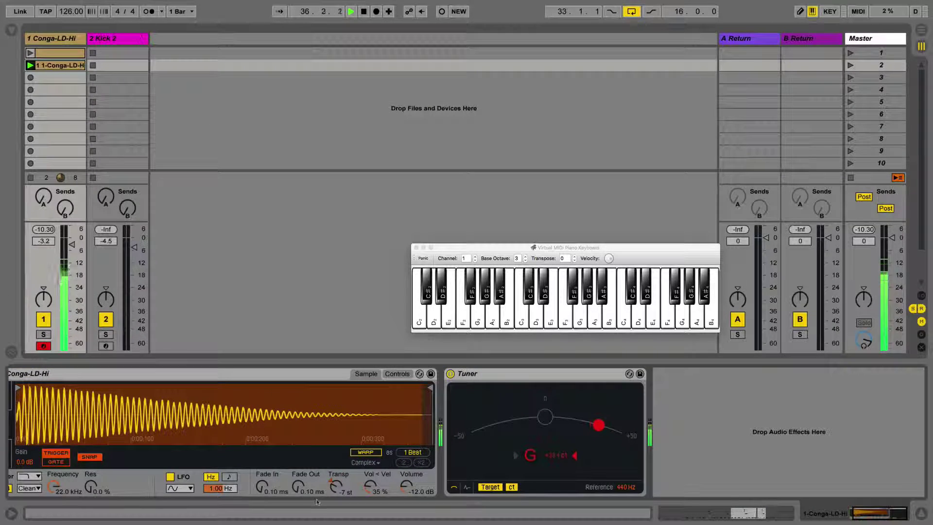
{"action": "scroll", "coordinate": [323, 481], "scroll_direction": "left", "scroll_amount": 2}
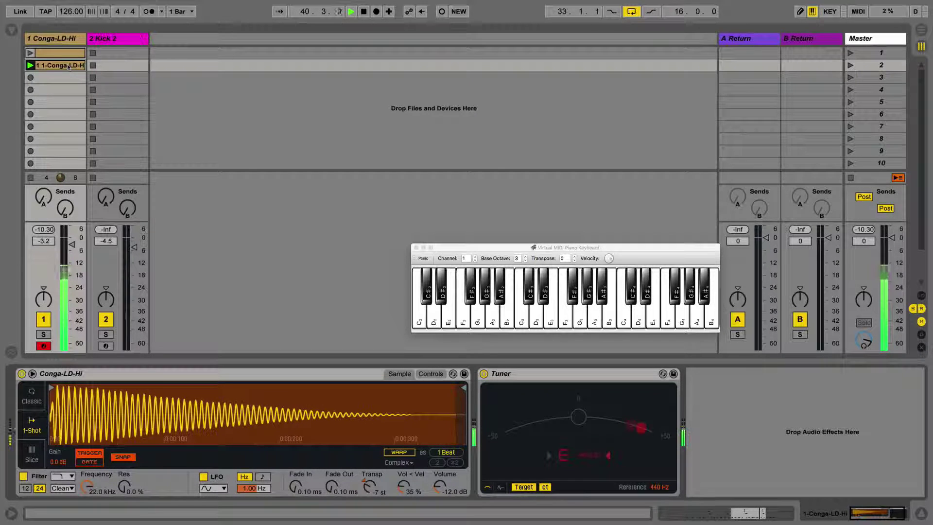
{"action": "key", "text": "space"}
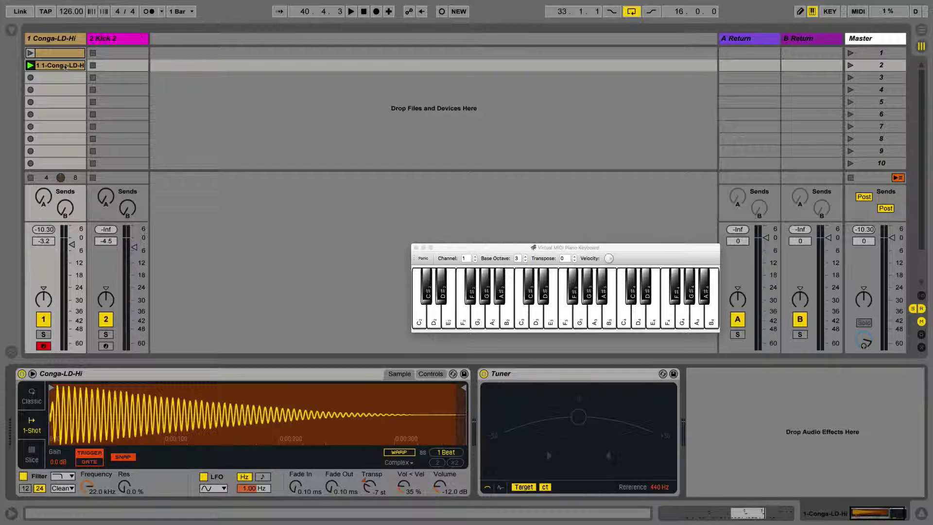
Freeze the conga track and flatten it to audio
{"action": "double_click", "coordinate": [64, 67]}
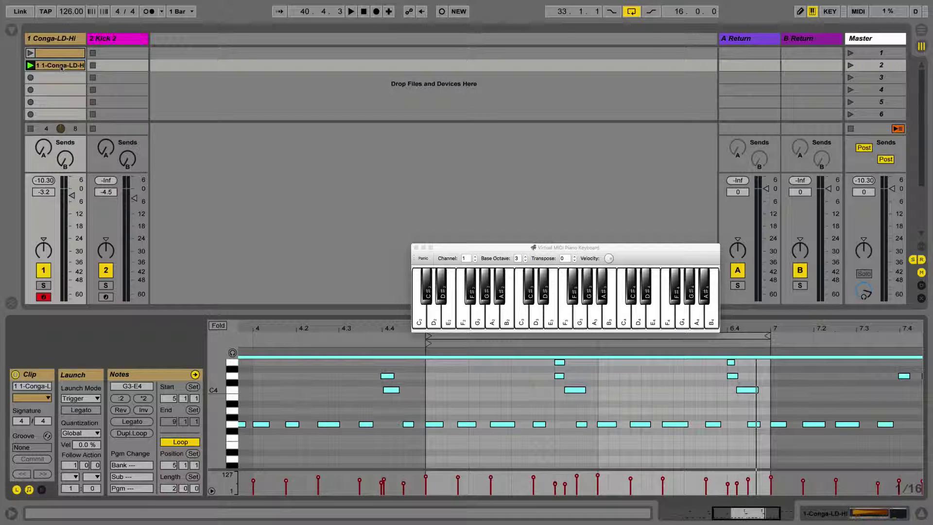
{"action": "right_click", "coordinate": [61, 68]}
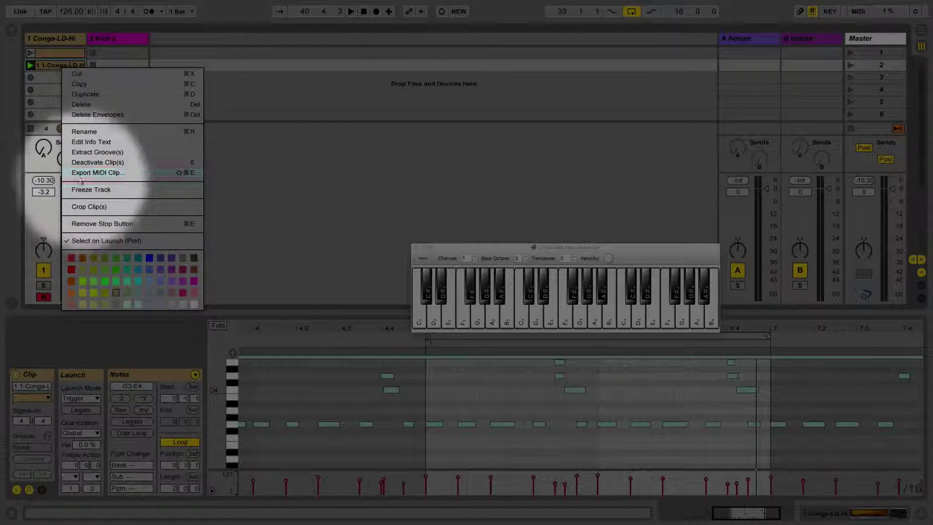
{"action": "left_click", "coordinate": [91, 189]}
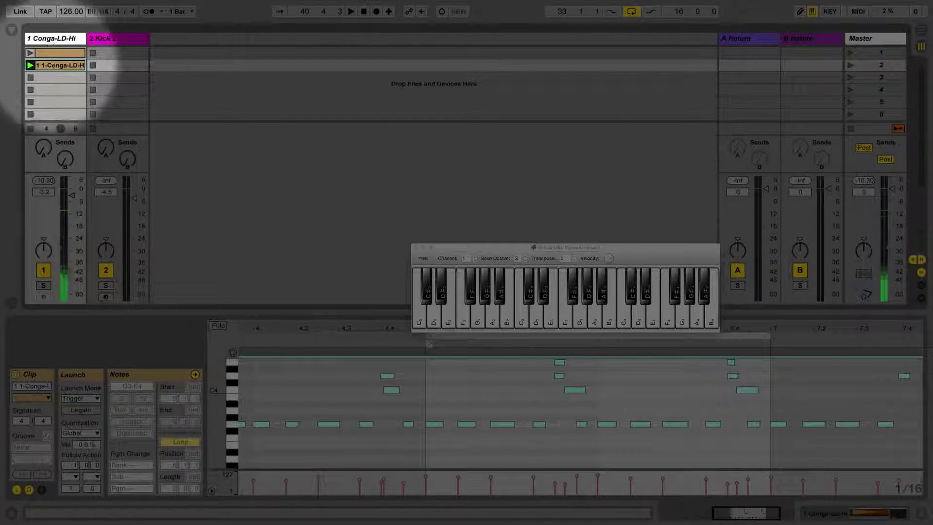
{"action": "right_click", "coordinate": [59, 66]}
{"action": "left_click", "coordinate": [81, 197]}
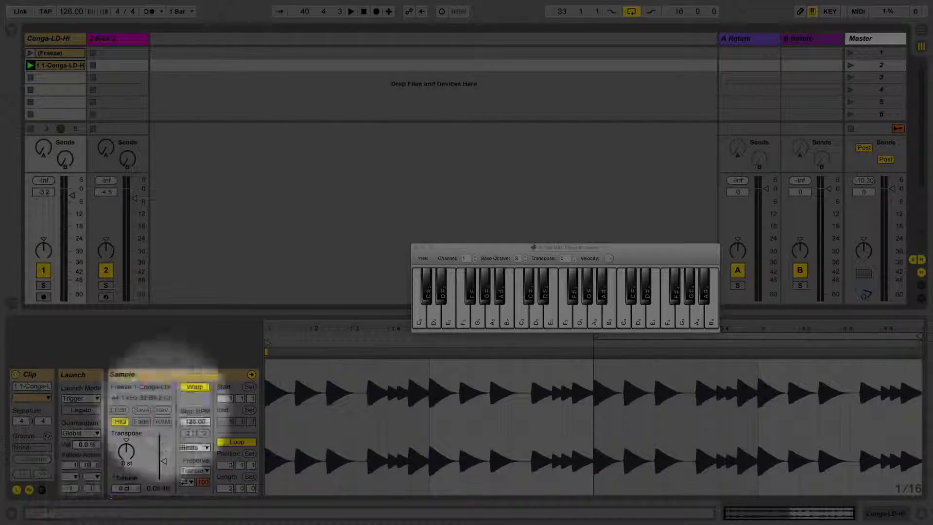
Add a Tuner from the Audio Effects to the flattened conga track and start playback
{"action": "left_click", "coordinate": [12, 30]}
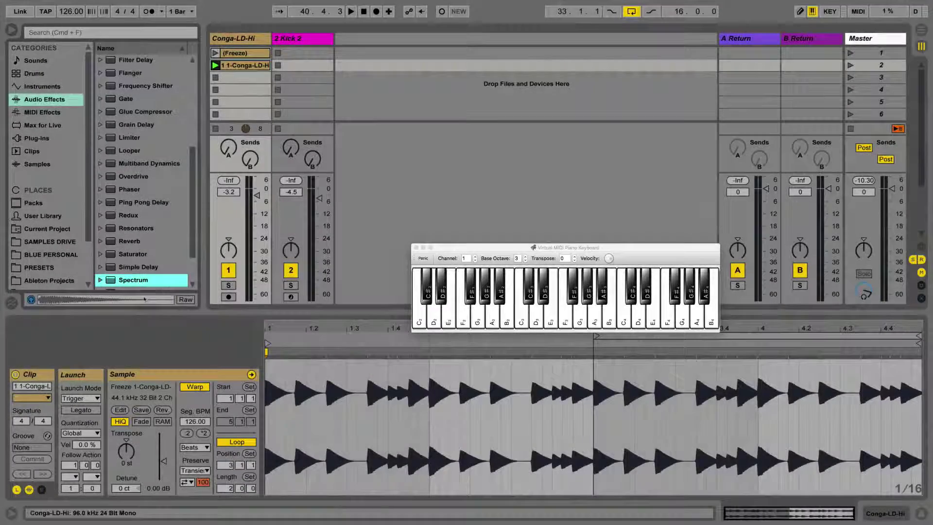
{"action": "scroll", "coordinate": [125, 161], "scroll_direction": "down", "scroll_amount": 4}
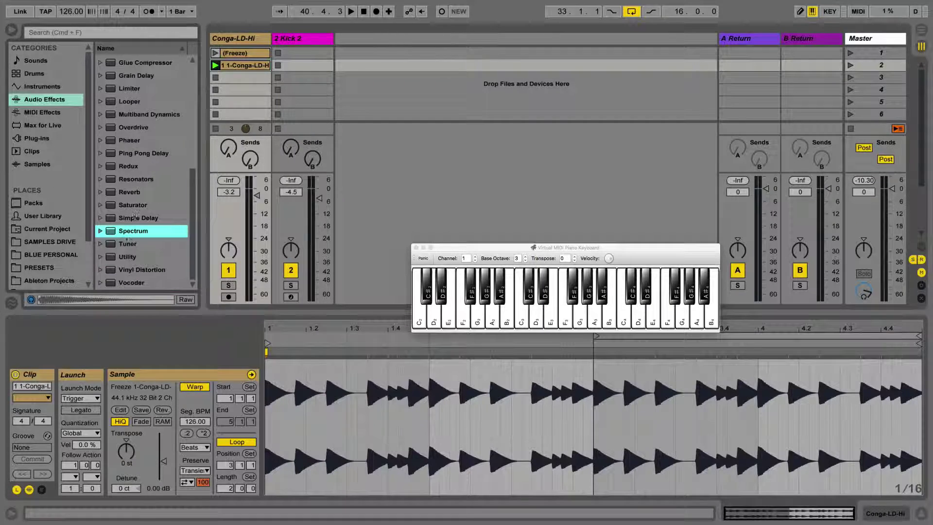
{"action": "double_click", "coordinate": [127, 244]}
{"action": "key", "text": "space"}
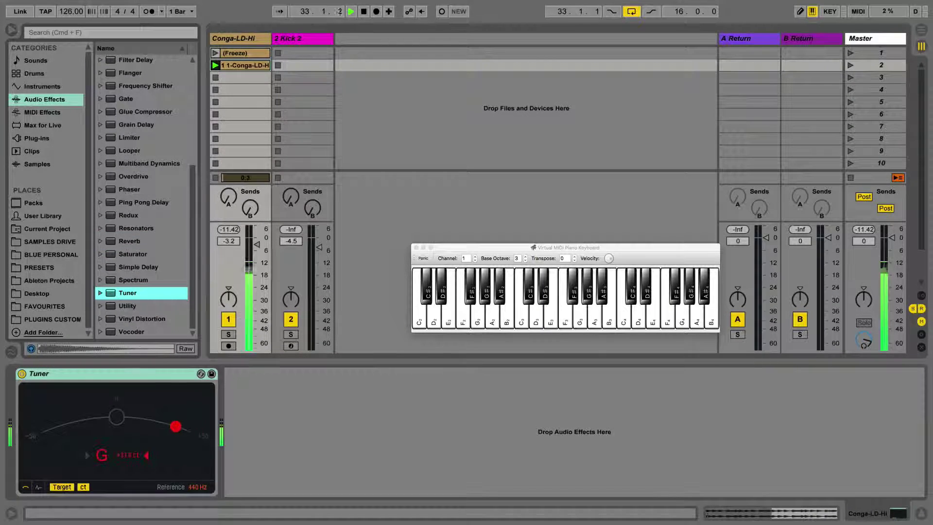
Detune the flattened conga clip by 32 ct and check its pitch on the Tuner
{"action": "double_click", "coordinate": [252, 67]}
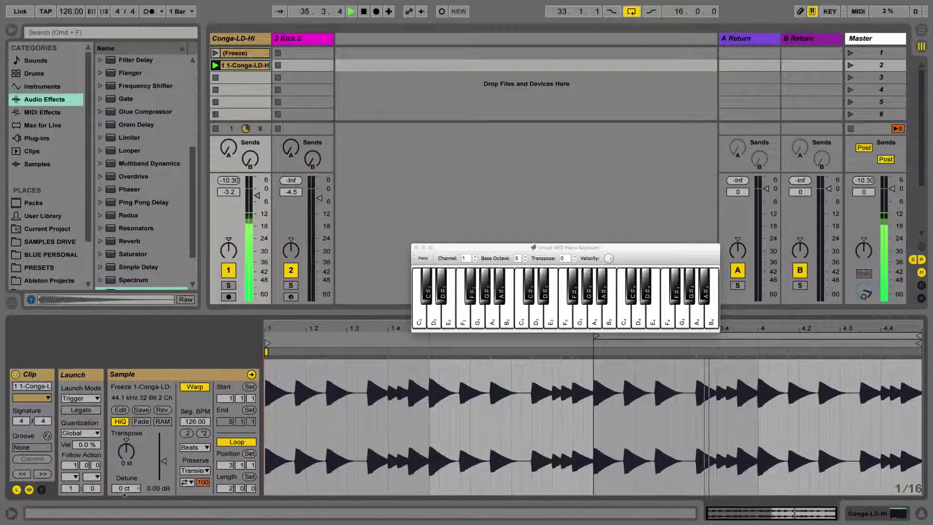
{"action": "left_click_drag", "start_coordinate": [124, 489], "coordinate": [176, 476]}
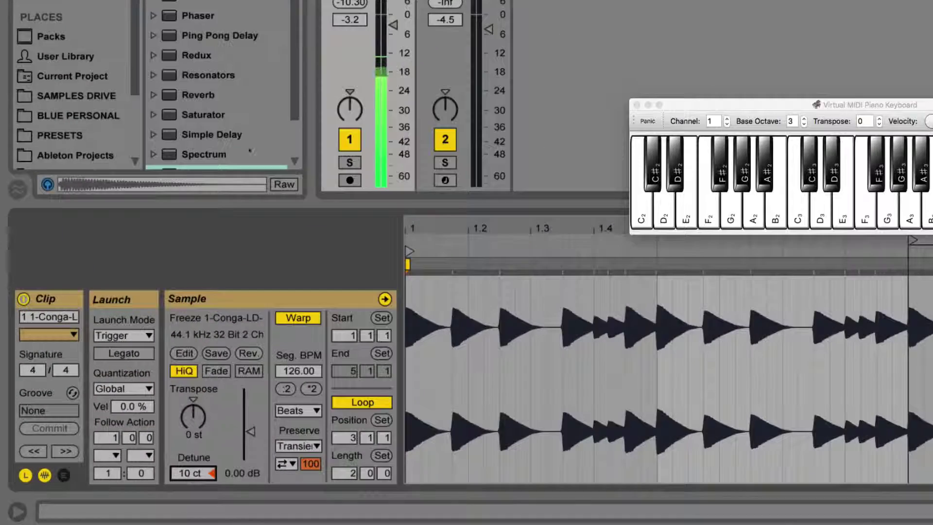
{"action": "left_click", "coordinate": [250, 167]}
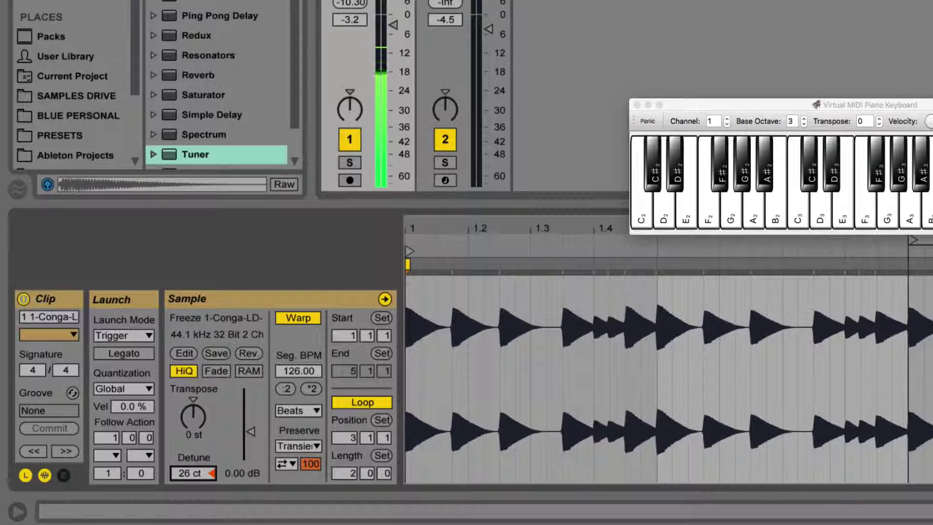
{"action": "left_click", "coordinate": [926, 379]}
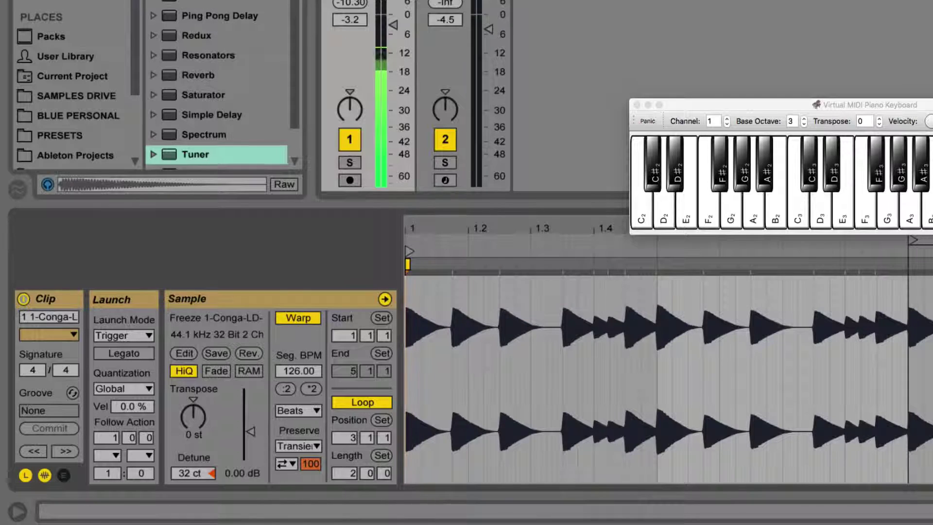
{"action": "key", "text": "shift+Tab"}
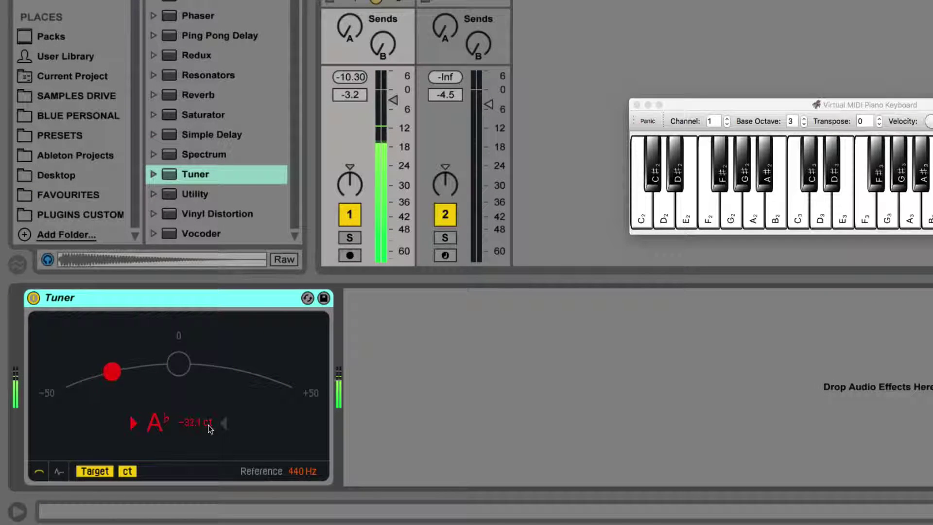
{"action": "key", "text": "shift+Tab"}
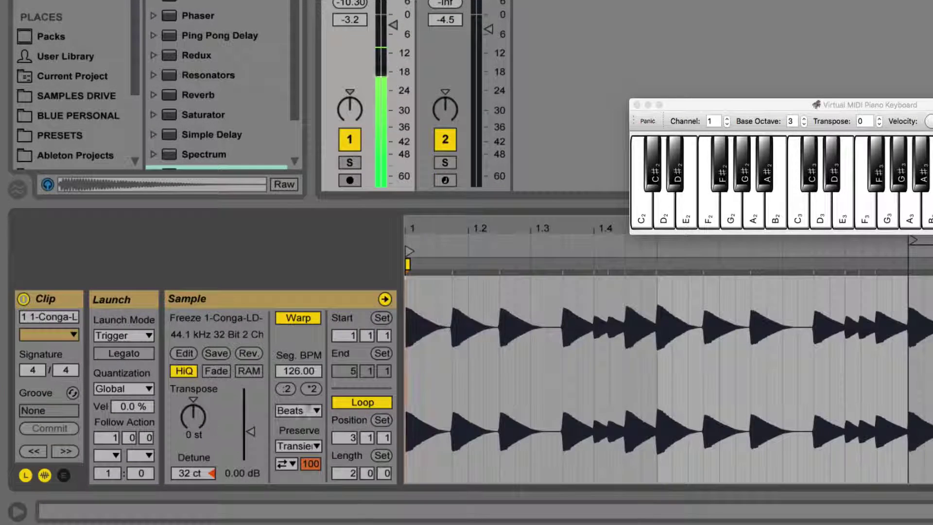
Set the conga audio clip's detune to 18 ct and check the pitch on the Tuner
{"action": "left_click_drag", "start_coordinate": [196, 469], "coordinate": [184, 473]}
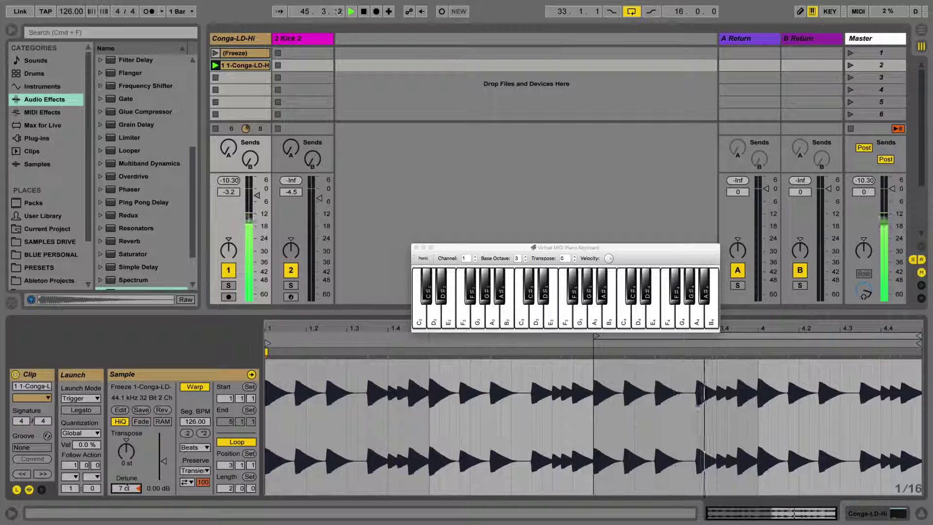
{"action": "left_click_drag", "start_coordinate": [127, 491], "coordinate": [126, 487]}
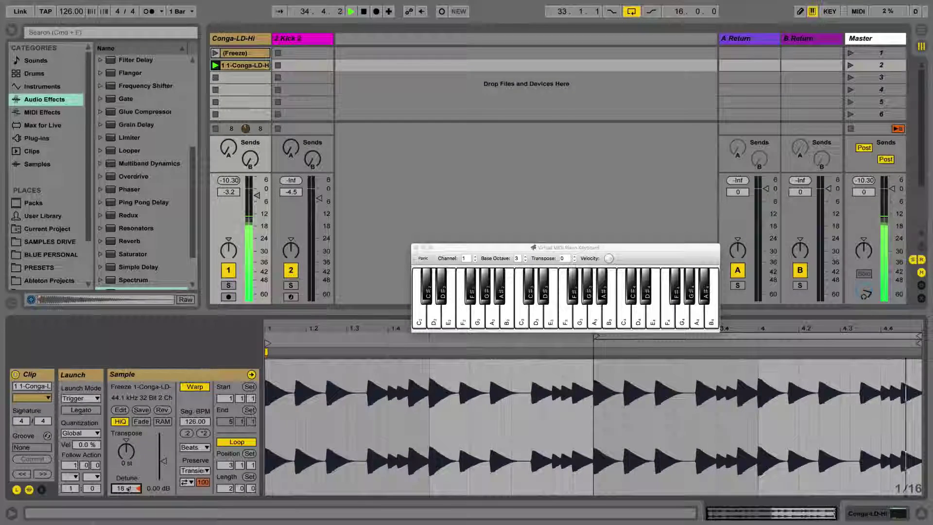
{"action": "key", "text": "shift+Tab"}
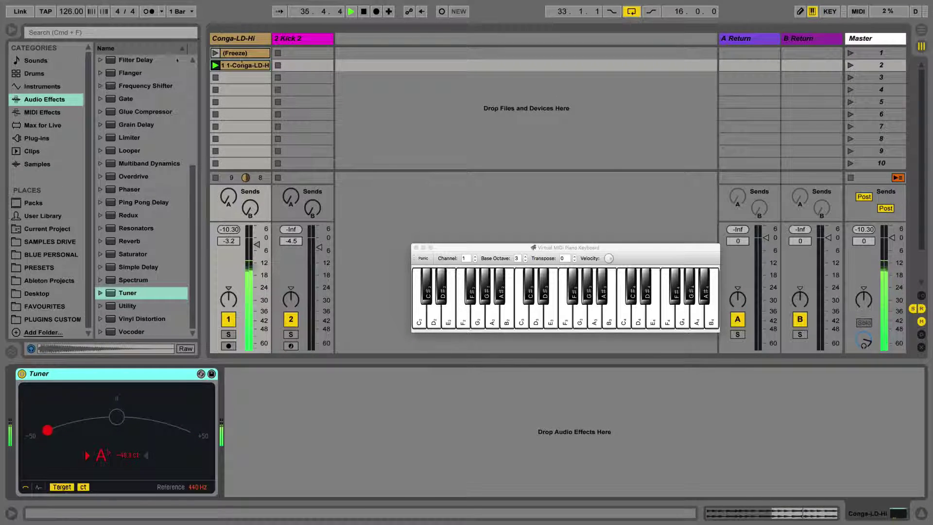
{"action": "key", "text": "shift+Tab"}
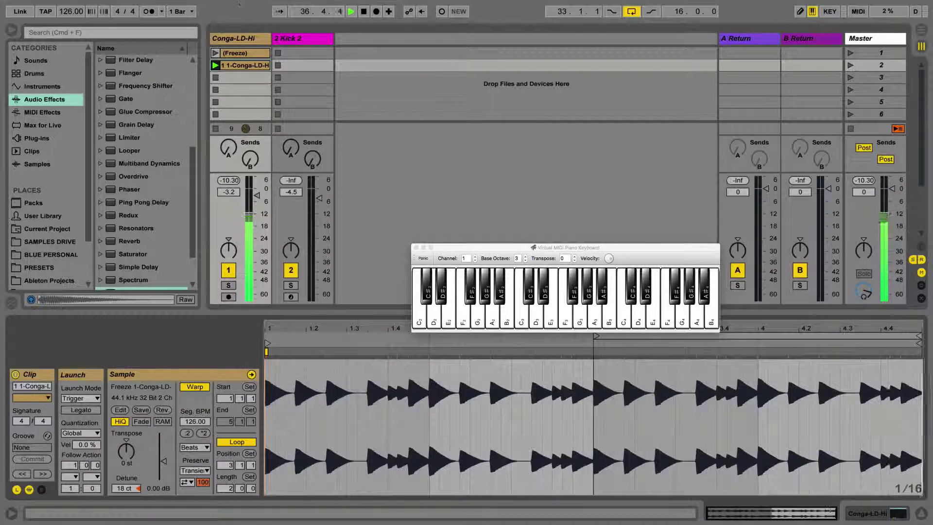
Transpose the conga audio clip by -12 st, try the Tones warp mode and set the warp mode to Complex
{"action": "left_click_drag", "start_coordinate": [127, 451], "coordinate": [126, 457]}
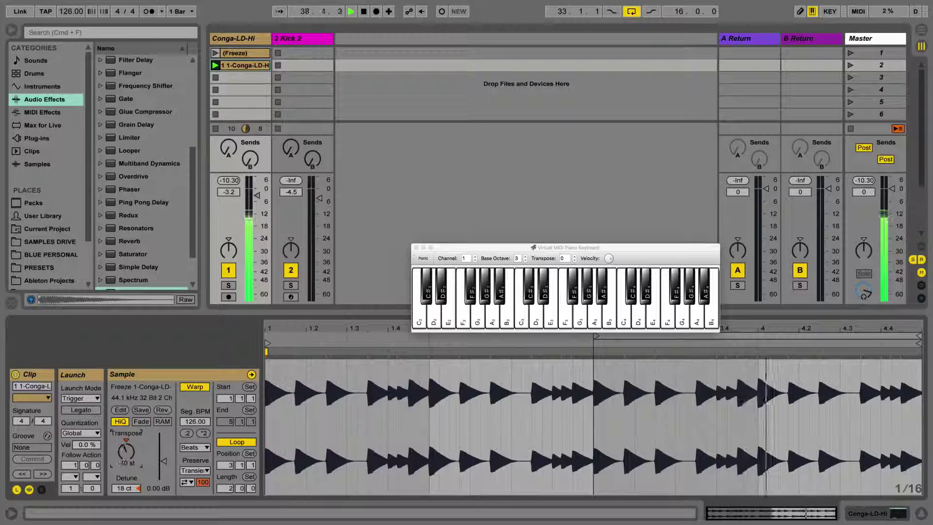
{"action": "left_click", "coordinate": [194, 447]}
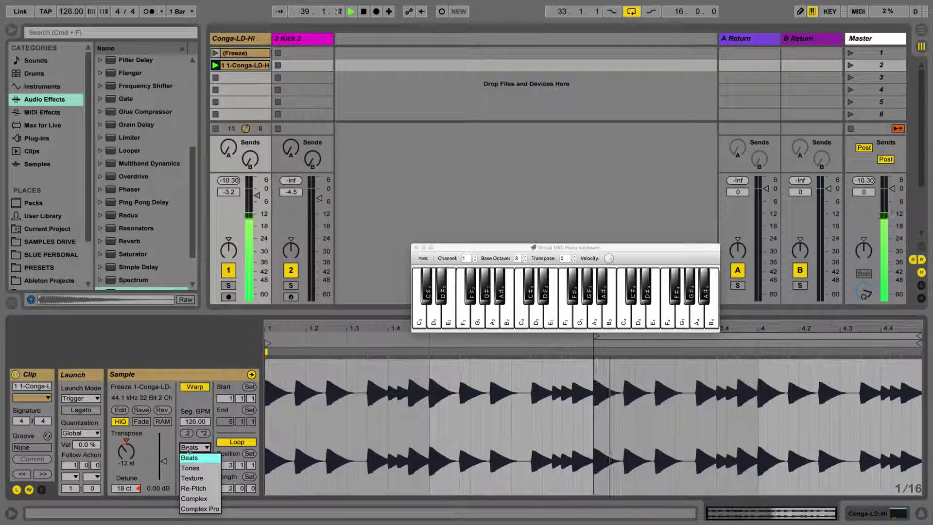
{"action": "left_click", "coordinate": [192, 468]}
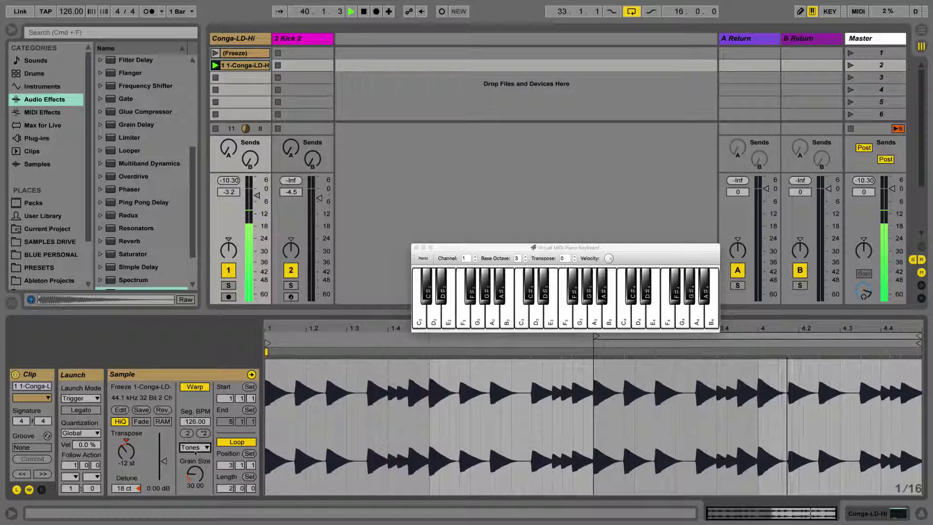
{"action": "left_click", "coordinate": [195, 447]}
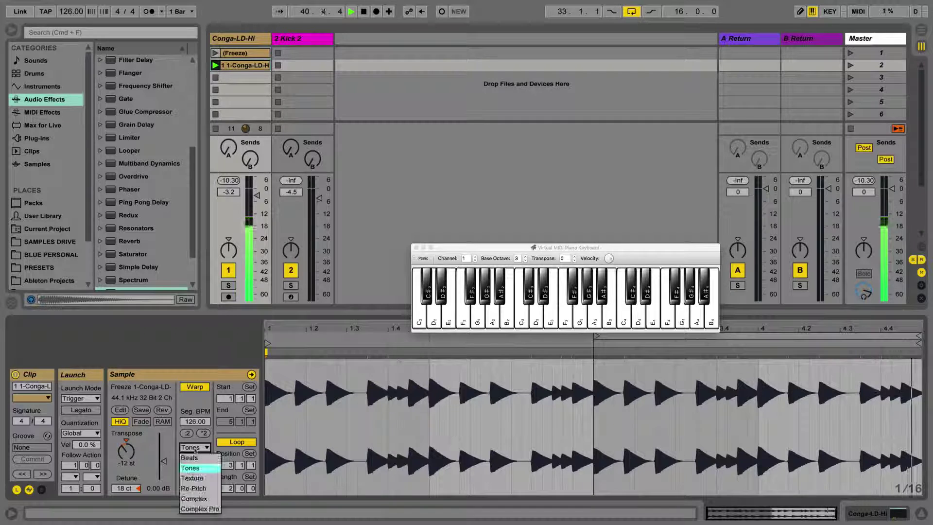
{"action": "left_click", "coordinate": [195, 499]}
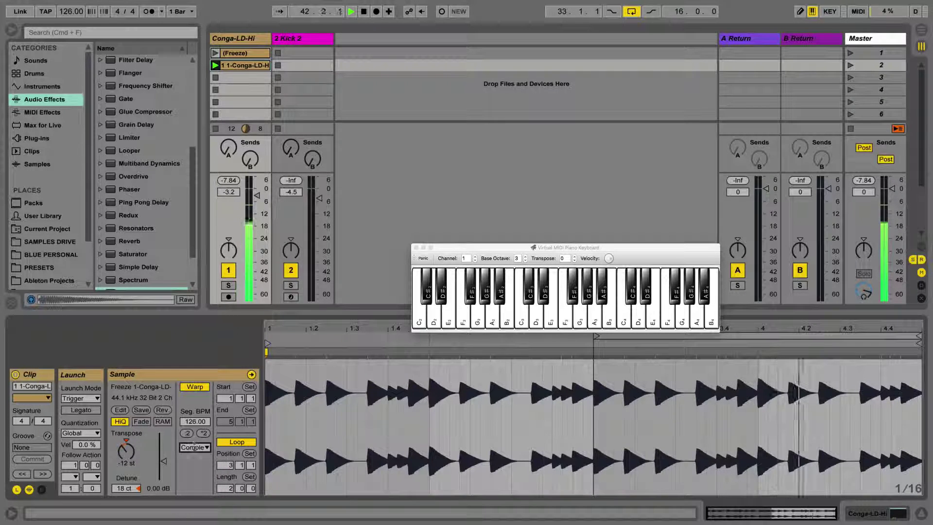
Try the Complex Pro warp mode on the conga audio clip and return it to Complex
{"action": "left_click", "coordinate": [194, 448]}
{"action": "left_click", "coordinate": [190, 508]}
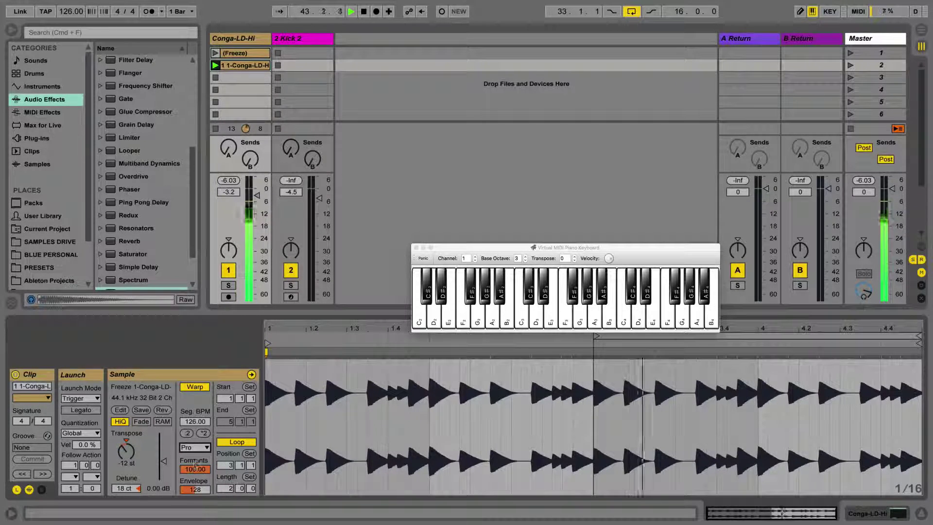
{"action": "left_click", "coordinate": [194, 447]}
{"action": "left_click", "coordinate": [194, 498]}
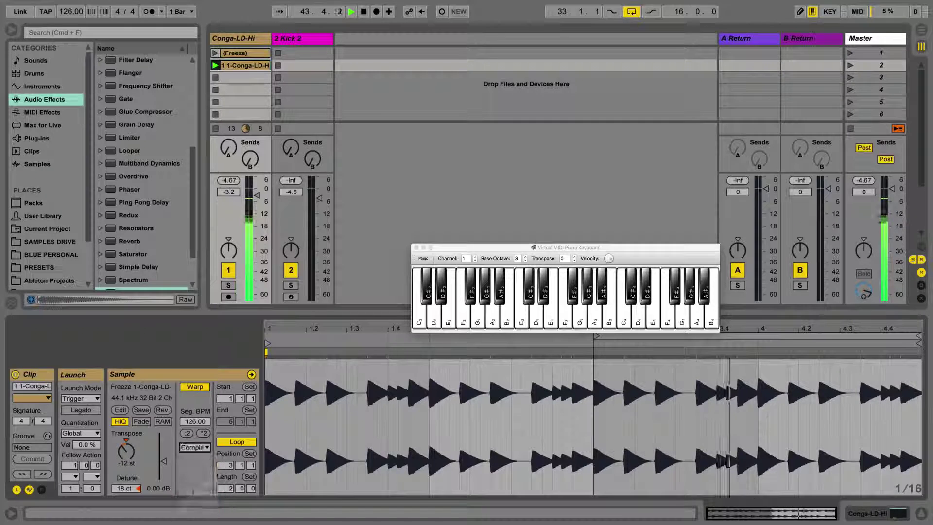
Create a one-bar MIDI clip on the Kick 2 track with a C3 note on each of the four beats and launch it
{"action": "double_click", "coordinate": [286, 56]}
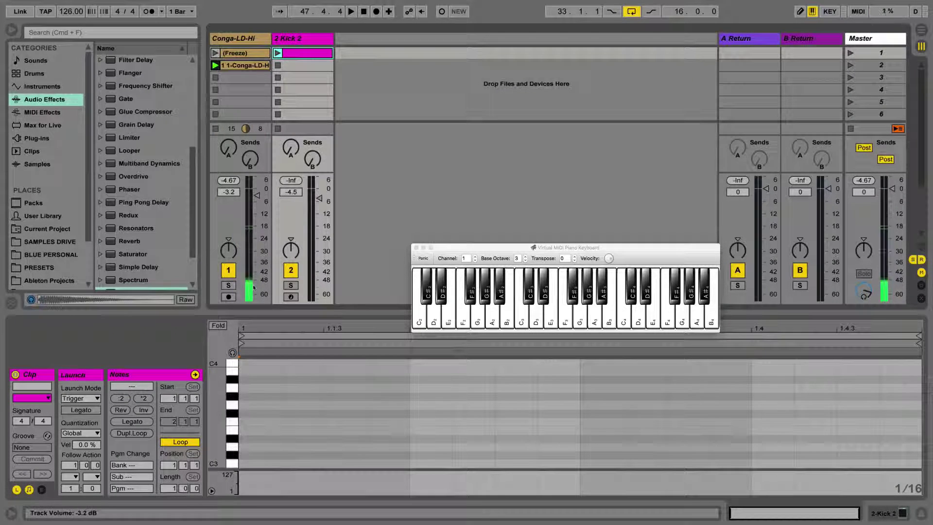
{"action": "double_click", "coordinate": [267, 463]}
{"action": "mouse_move", "coordinate": [281, 464]}
{"action": "left_mouse_down"}
{"action": "mouse_move", "coordinate": [367, 465]}
{"action": "mouse_move", "coordinate": [286, 467]}
{"action": "left_mouse_up"}
{"action": "key", "text": "super+d"}
{"action": "key", "text": "super+d"}
{"action": "key", "text": "super+d"}
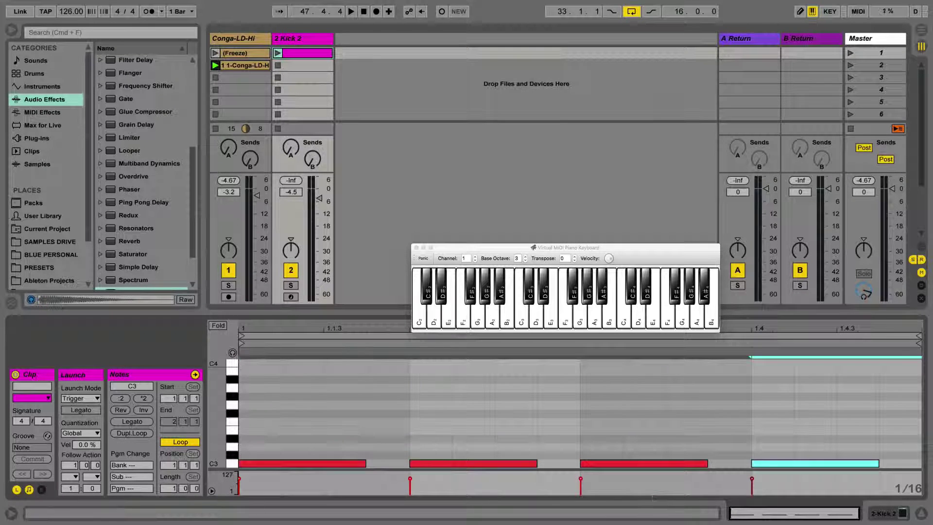
{"action": "left_click", "coordinate": [278, 53]}
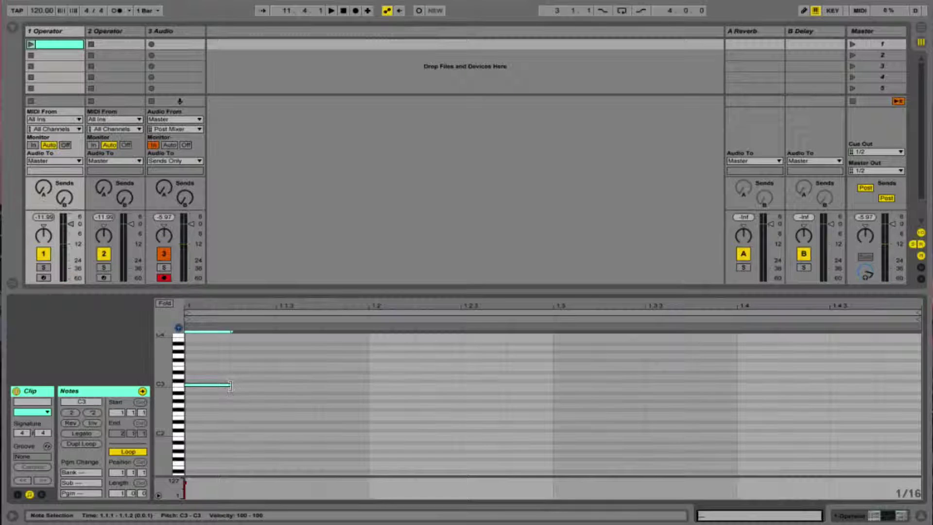
Switch to the Operator set, extend the first Operator clip's C3 note across the full bar and launch the clip
{"action": "left_click_drag", "start_coordinate": [237, 388], "coordinate": [921, 386]}
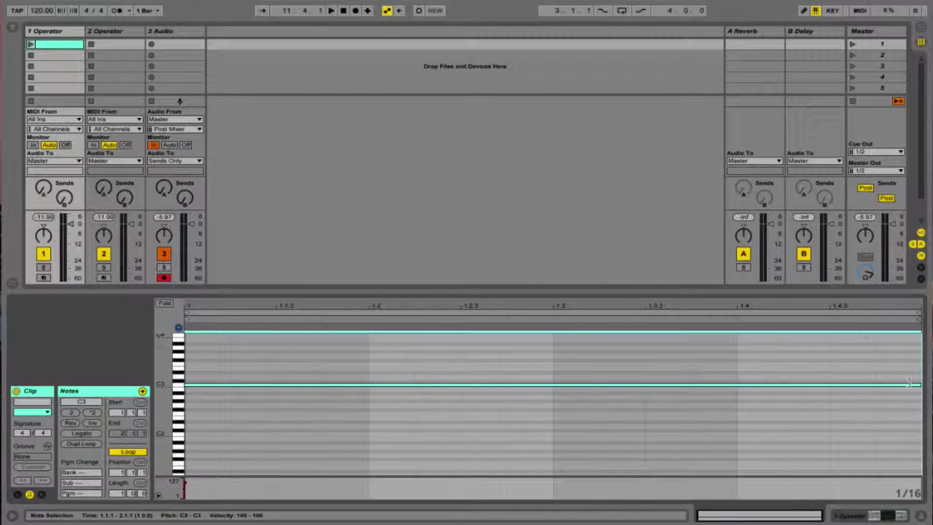
{"action": "left_click", "coordinate": [29, 45]}
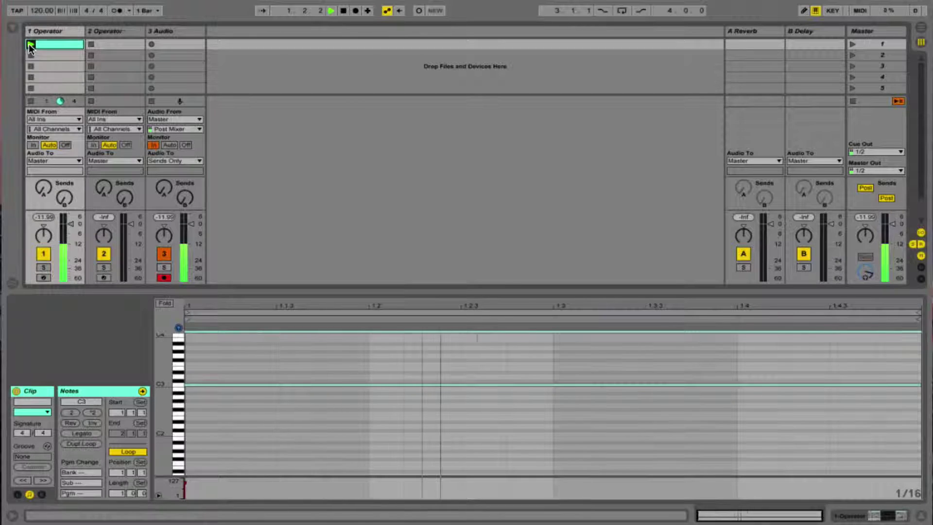
Check the audio track's routing, keeping its input on Master and its output on Sends Only
{"action": "left_click", "coordinate": [164, 32]}
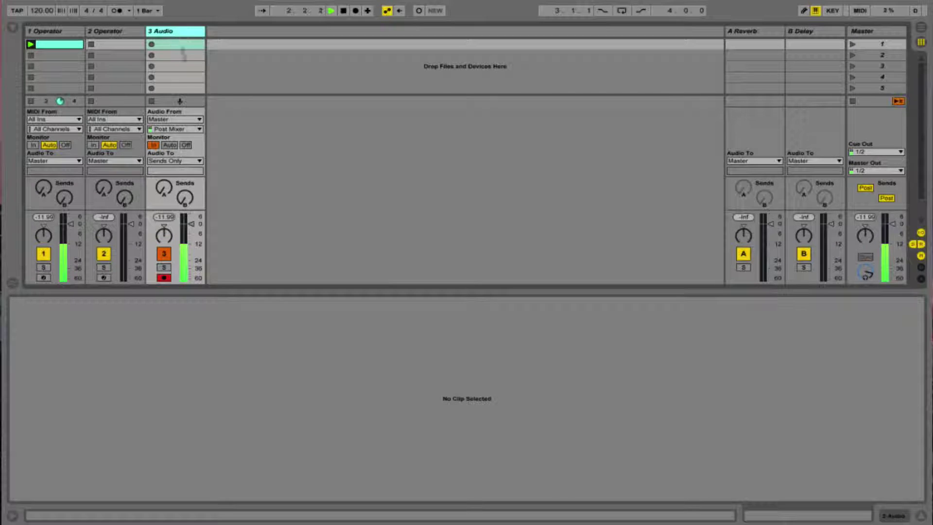
{"action": "left_click", "coordinate": [171, 119]}
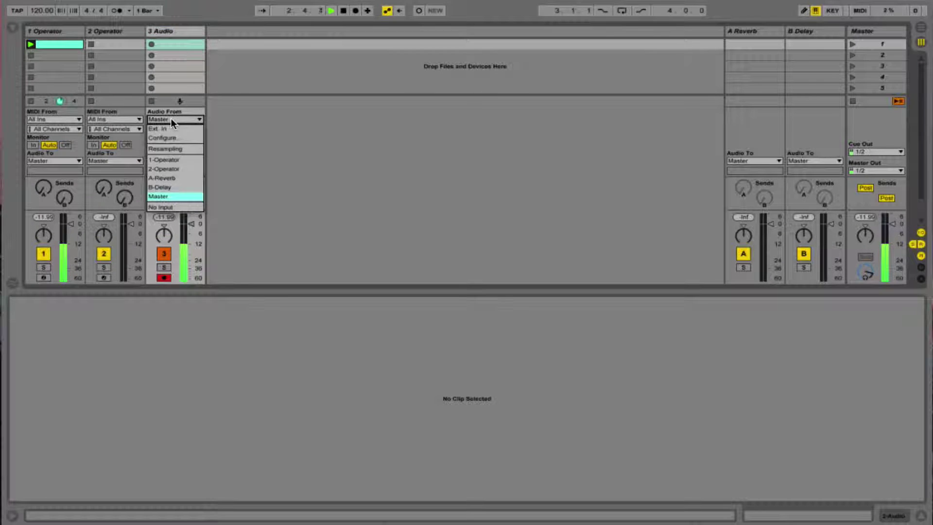
{"action": "left_click", "coordinate": [171, 196]}
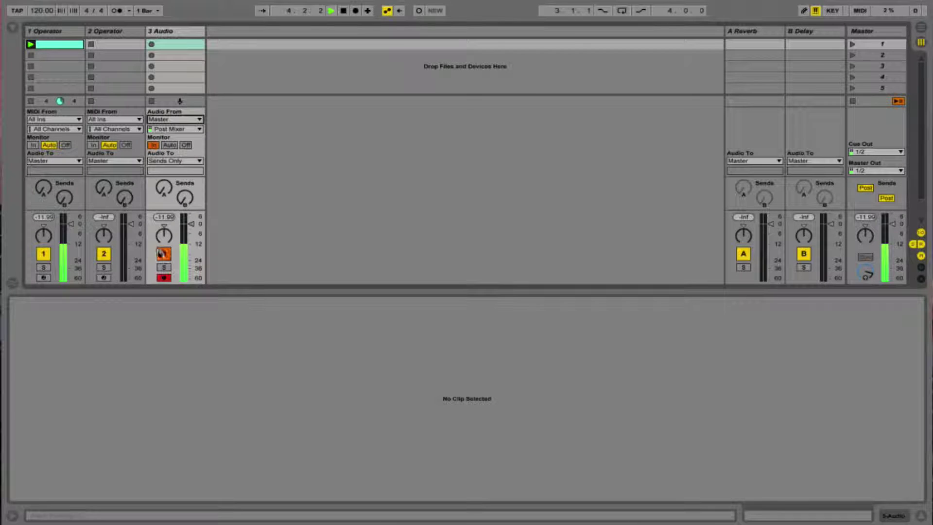
{"action": "left_click", "coordinate": [163, 162]}
{"action": "left_click", "coordinate": [162, 196]}
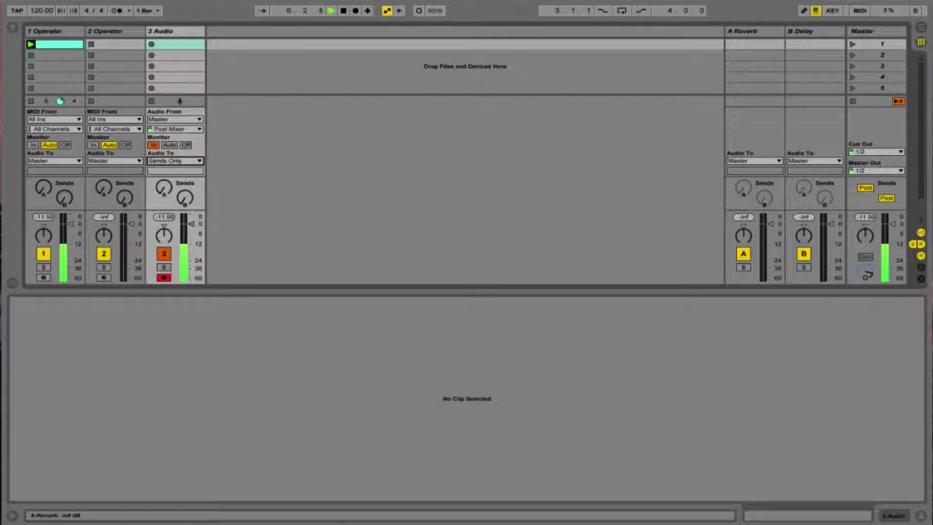
Record the sustained single C3 tone onto the audio track to view its waveform and delete the recording
{"action": "left_click", "coordinate": [151, 44]}
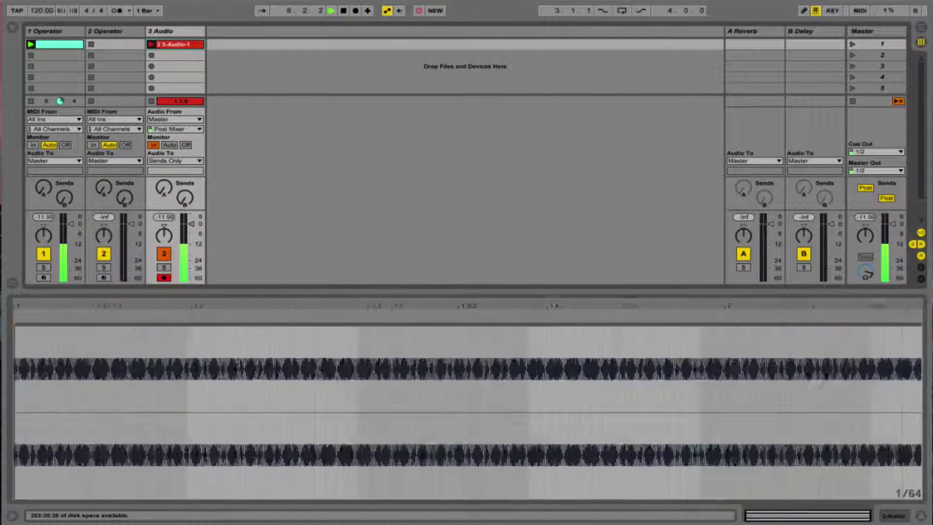
{"action": "key", "text": "space"}
{"action": "left_click", "coordinate": [167, 43]}
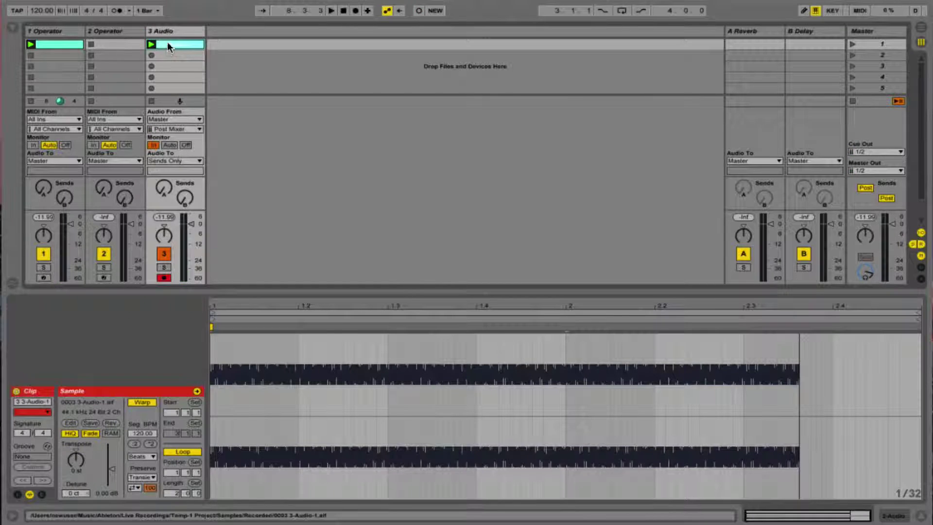
{"action": "key", "text": "Delete"}
Create a one-bar clip on the second Operator track containing a C3 note that lasts the full bar
{"action": "double_click", "coordinate": [106, 43]}
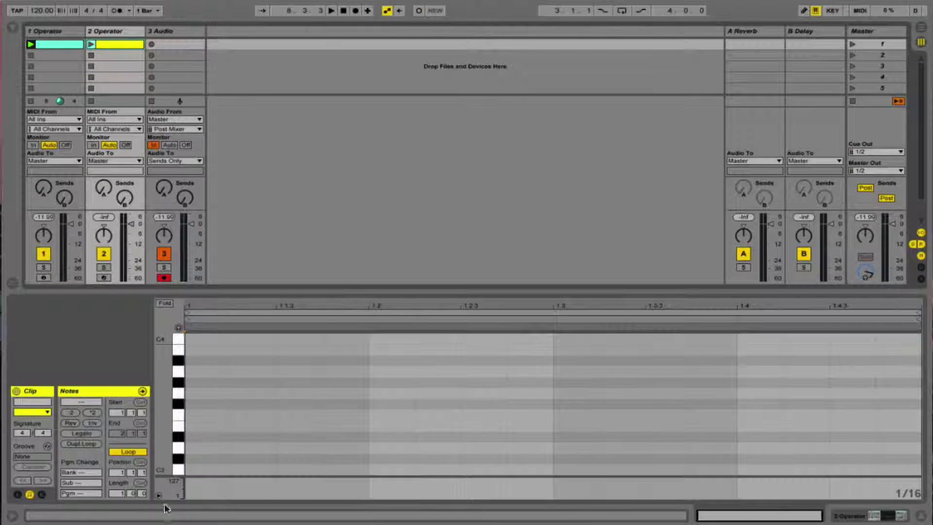
{"action": "scroll", "coordinate": [180, 452], "scroll_direction": "down", "scroll_amount": 2}
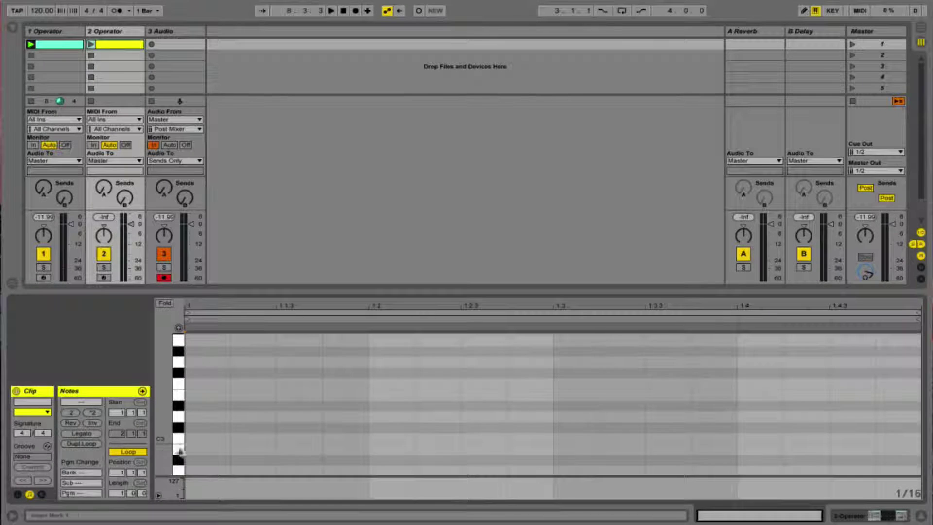
{"action": "double_click", "coordinate": [193, 441]}
{"action": "left_click_drag", "start_coordinate": [228, 438], "coordinate": [911, 424]}
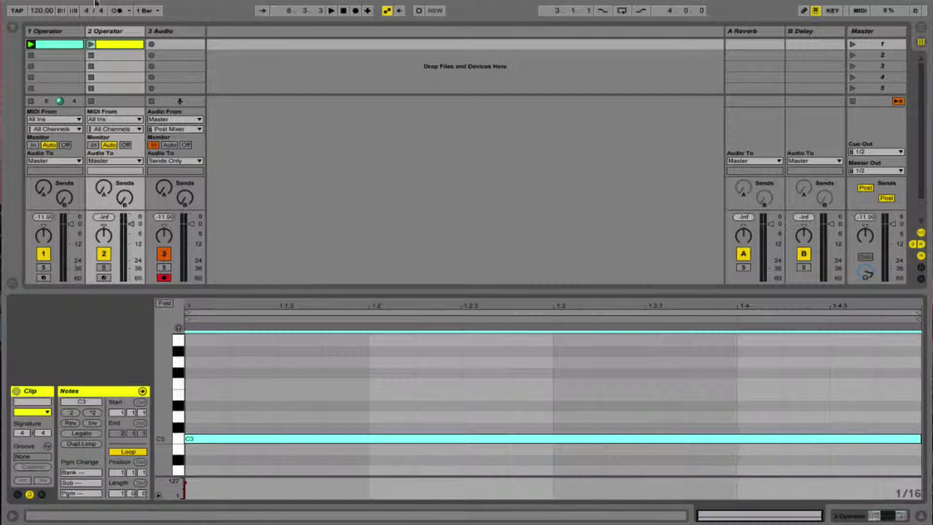
Launch the second Operator clip and record the two C3 tones together into the audio track's first slot
{"action": "left_click", "coordinate": [92, 45]}
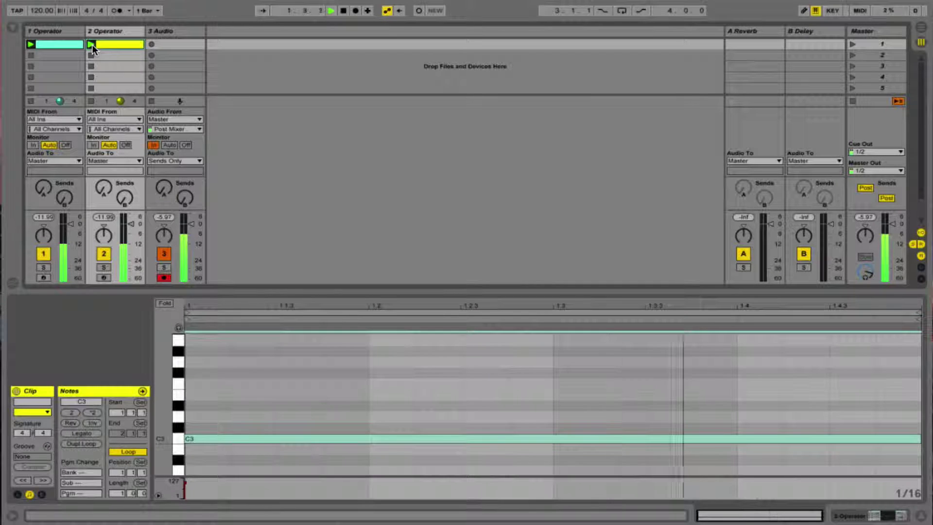
{"action": "left_click", "coordinate": [153, 44]}
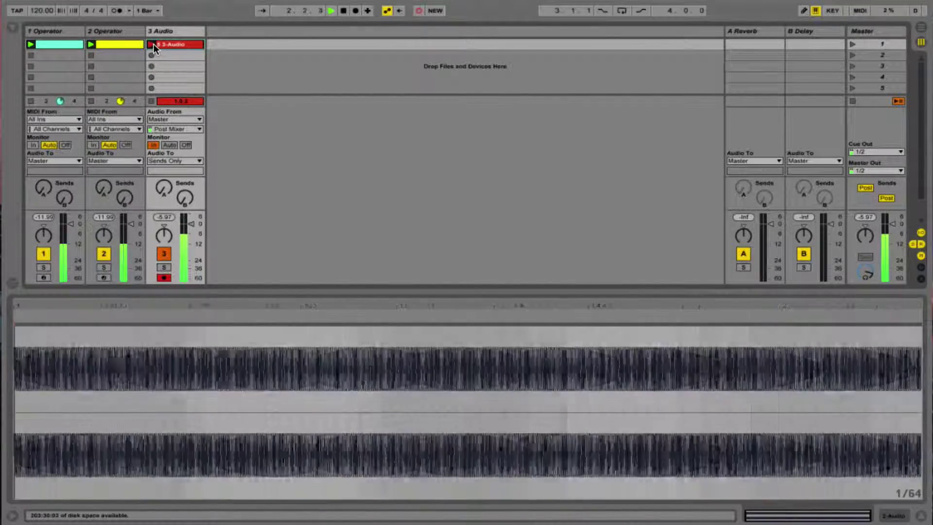
{"action": "left_click", "coordinate": [153, 44]}
Raise the second Operator clip's note to C#3 and record the combined tones into the audio track's second slot
{"action": "left_click", "coordinate": [103, 42]}
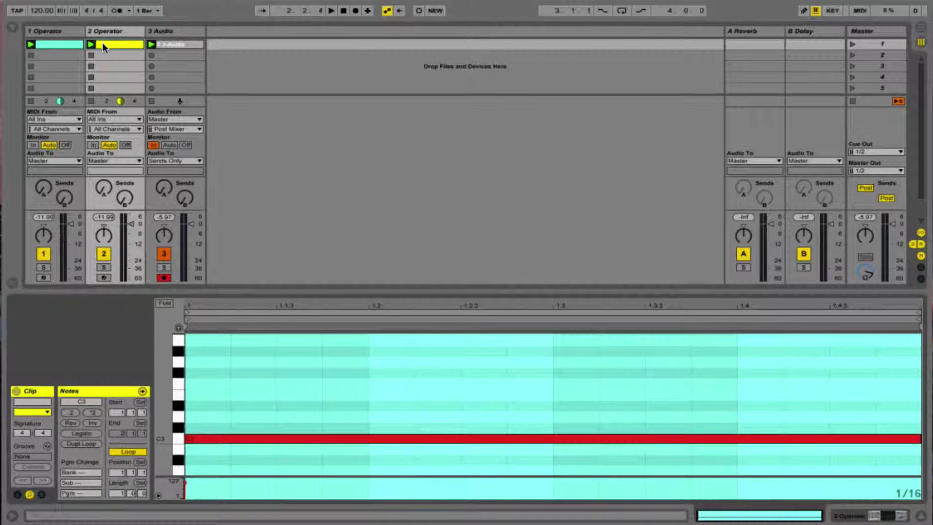
{"action": "left_click_drag", "start_coordinate": [202, 439], "coordinate": [203, 429]}
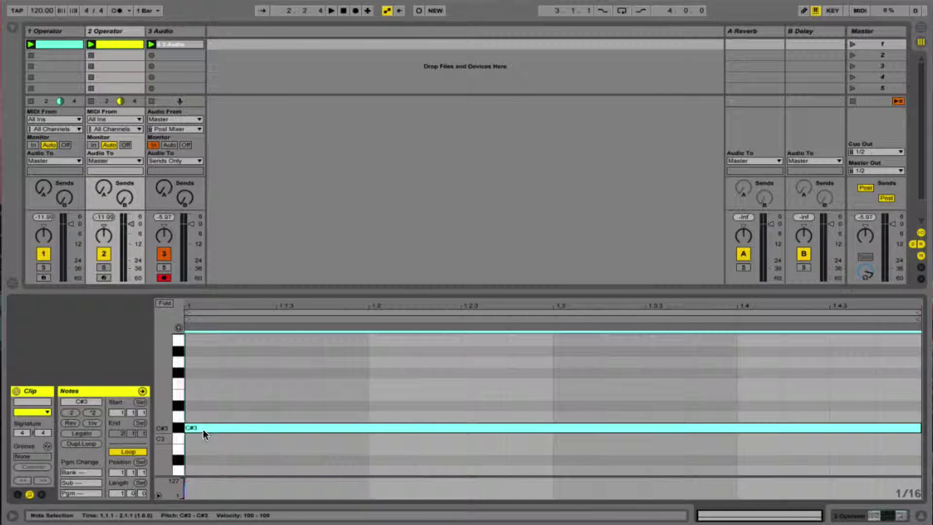
{"action": "left_click", "coordinate": [152, 56]}
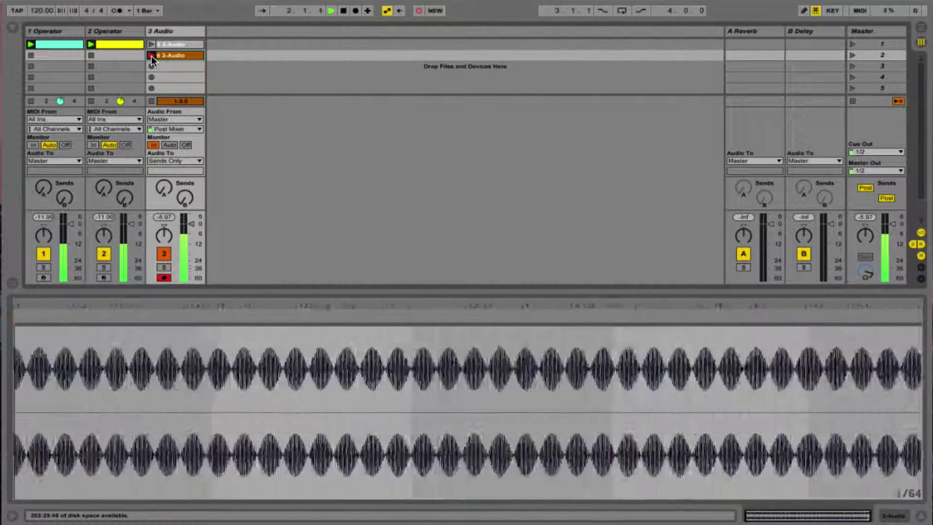
{"action": "left_click", "coordinate": [152, 57]}
Raise the second Operator clip's note to D3 and record the combined tones into the audio track's third slot
{"action": "left_click", "coordinate": [113, 44]}
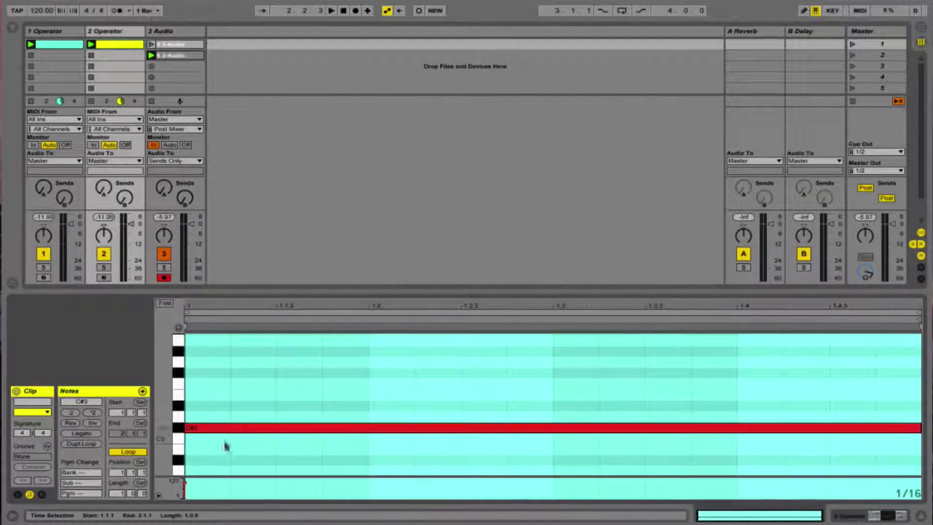
{"action": "left_click_drag", "start_coordinate": [223, 432], "coordinate": [227, 421]}
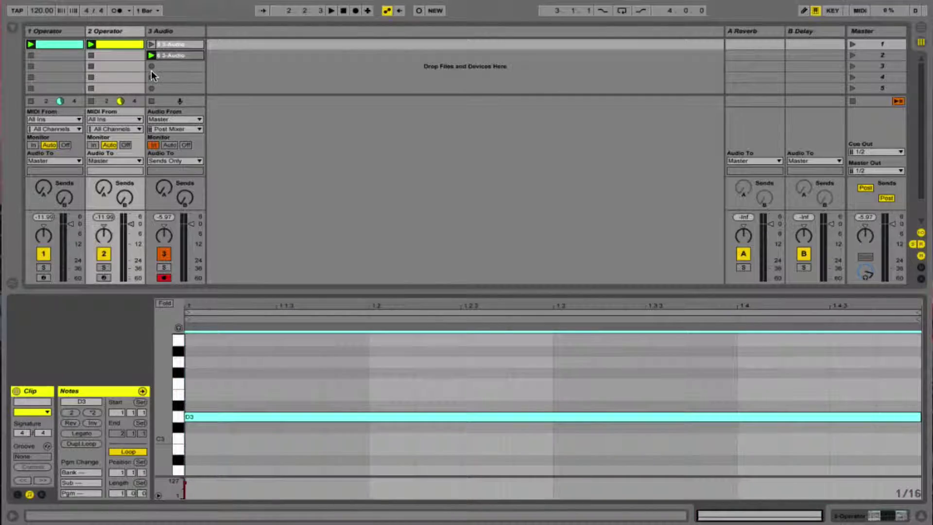
{"action": "left_click", "coordinate": [152, 66]}
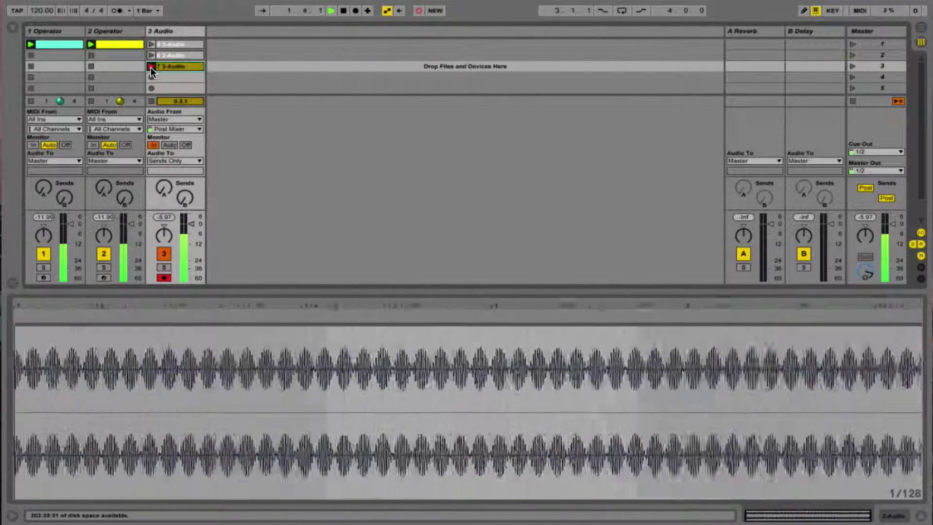
{"action": "left_click", "coordinate": [151, 67]}
Raise the second Operator clip's note to D#3 and record the combined tones into the audio track's fourth slot
{"action": "left_click", "coordinate": [120, 43]}
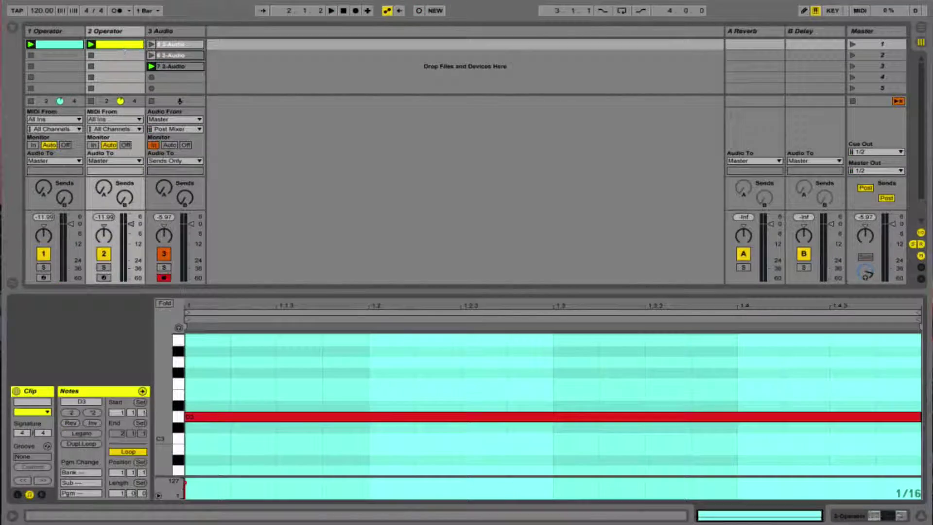
{"action": "left_click_drag", "start_coordinate": [207, 413], "coordinate": [208, 410]}
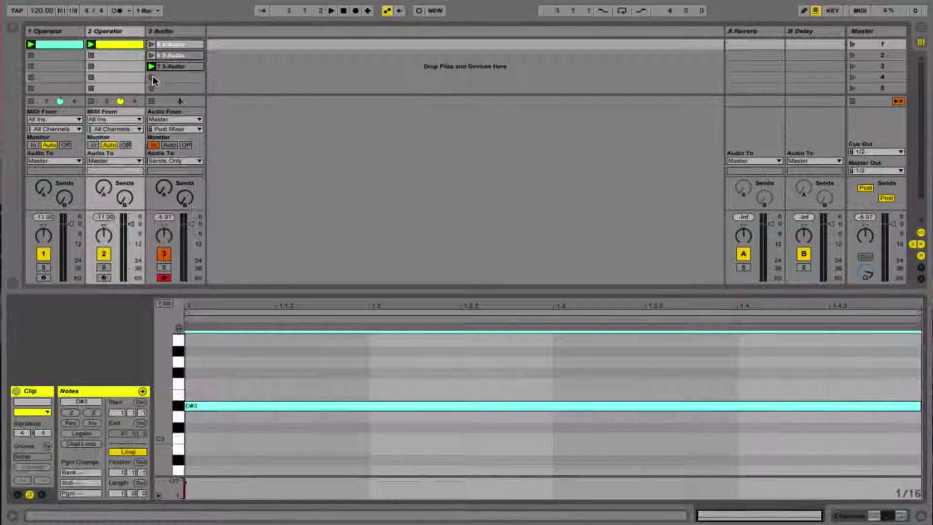
{"action": "left_click", "coordinate": [152, 77]}
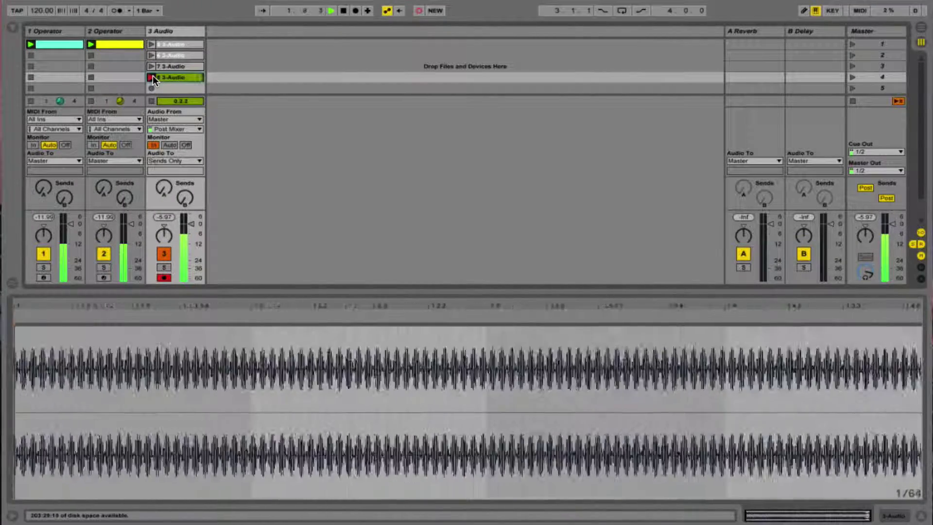
{"action": "left_click", "coordinate": [152, 77]}
{"action": "key", "text": "space"}
Raise the second Operator clip's note to E3 and record the combined tones into the audio track's fifth slot
{"action": "left_click", "coordinate": [121, 45]}
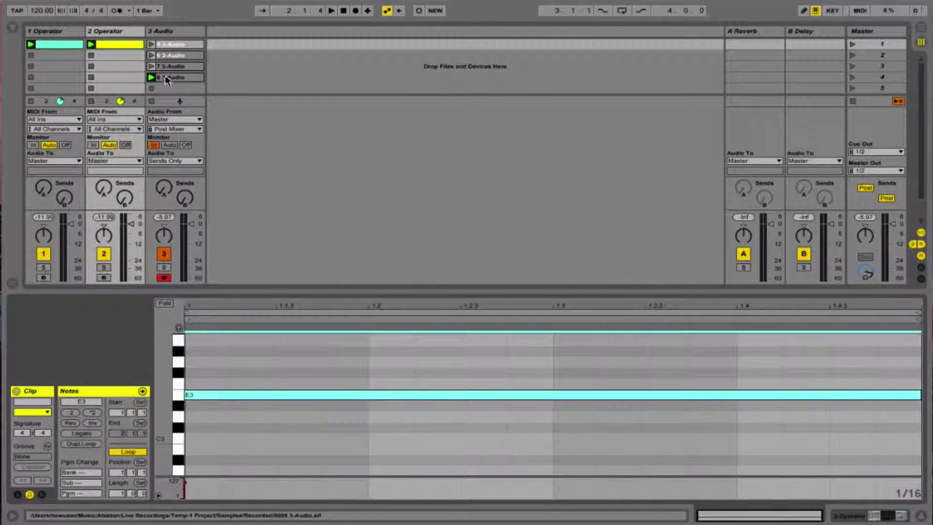
{"action": "left_click", "coordinate": [151, 87]}
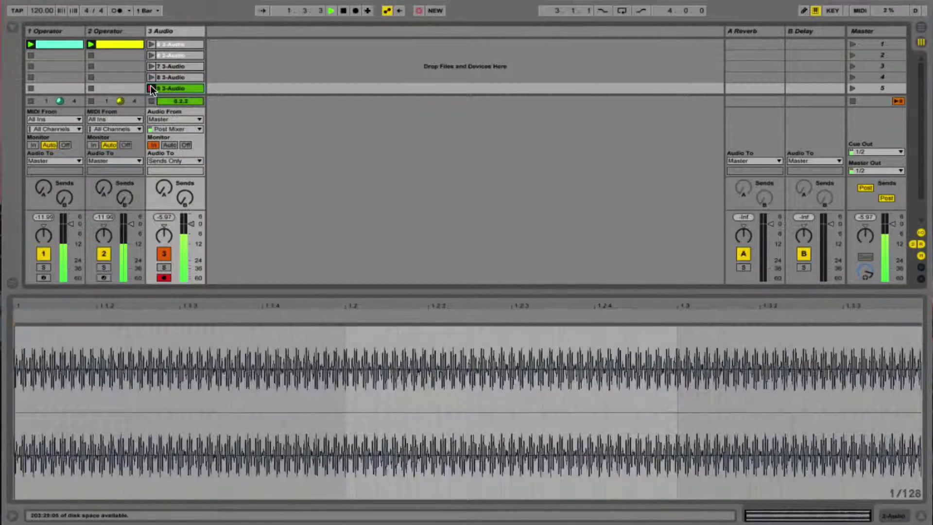
{"action": "left_click", "coordinate": [150, 88]}
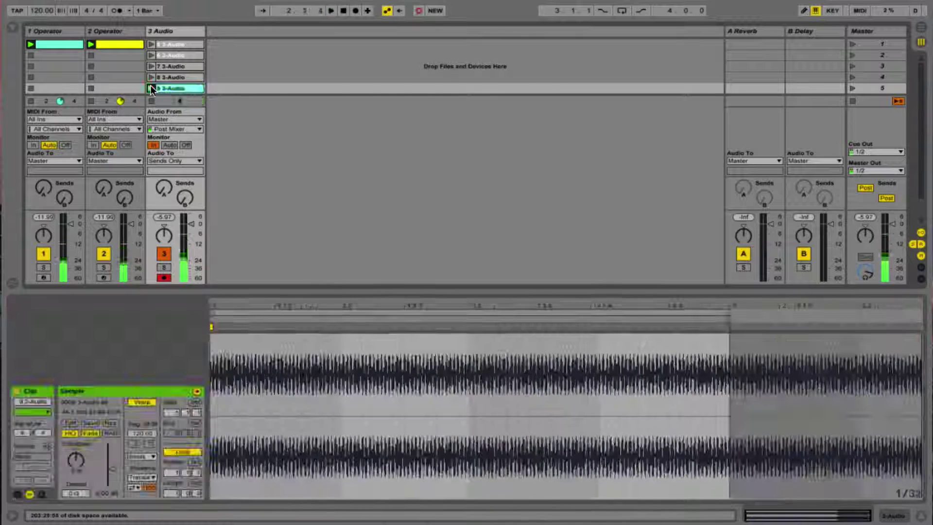
Raise the second Operator clip's note to F3 and, with the input/output section hidden, record the combined tones into the audio track's sixth slot
{"action": "left_click", "coordinate": [109, 46]}
{"action": "left_click_drag", "start_coordinate": [209, 397], "coordinate": [213, 387]}
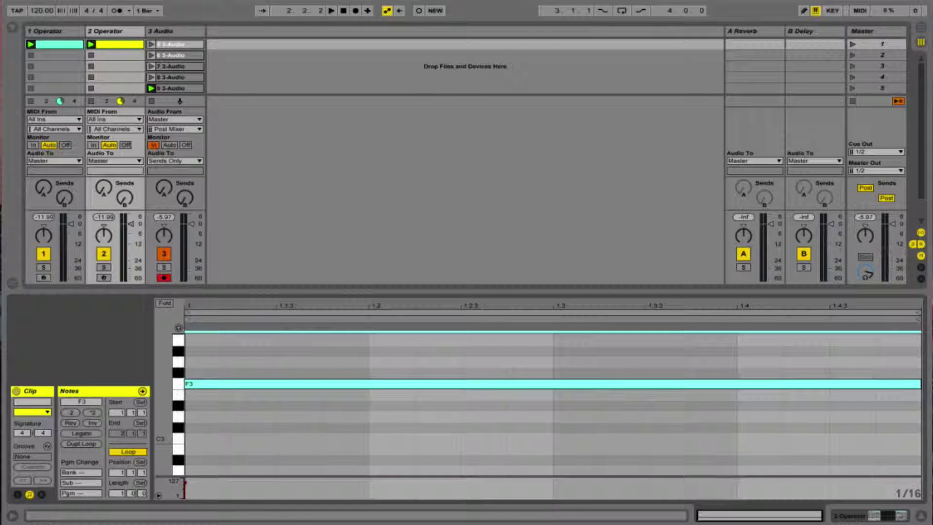
{"action": "left_click", "coordinate": [919, 234]}
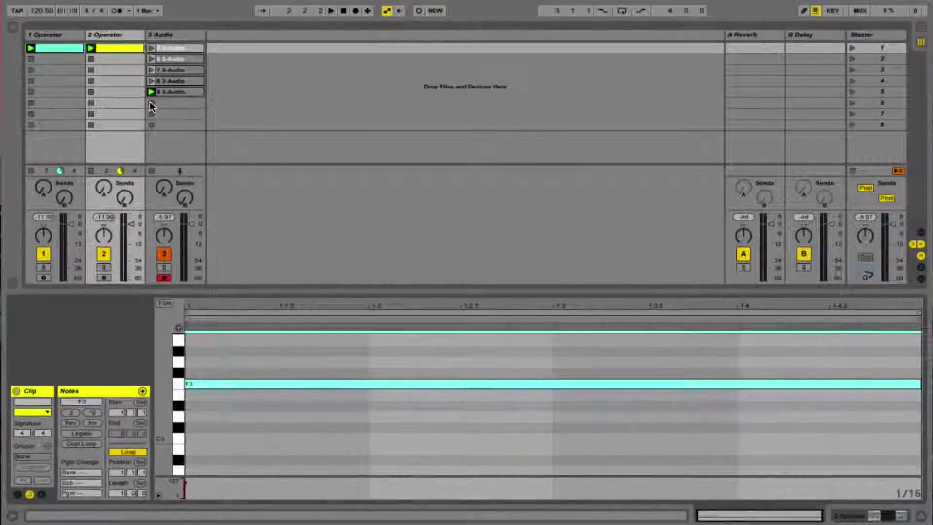
{"action": "left_click", "coordinate": [151, 103]}
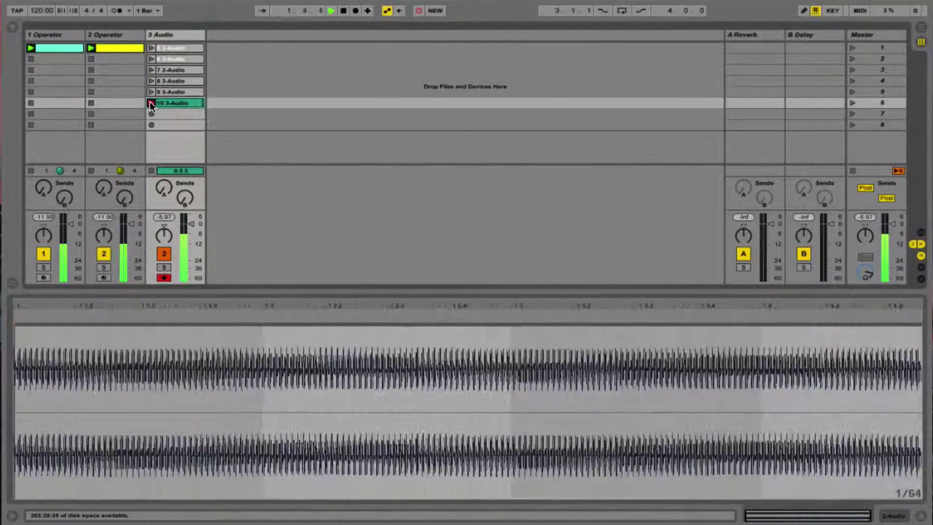